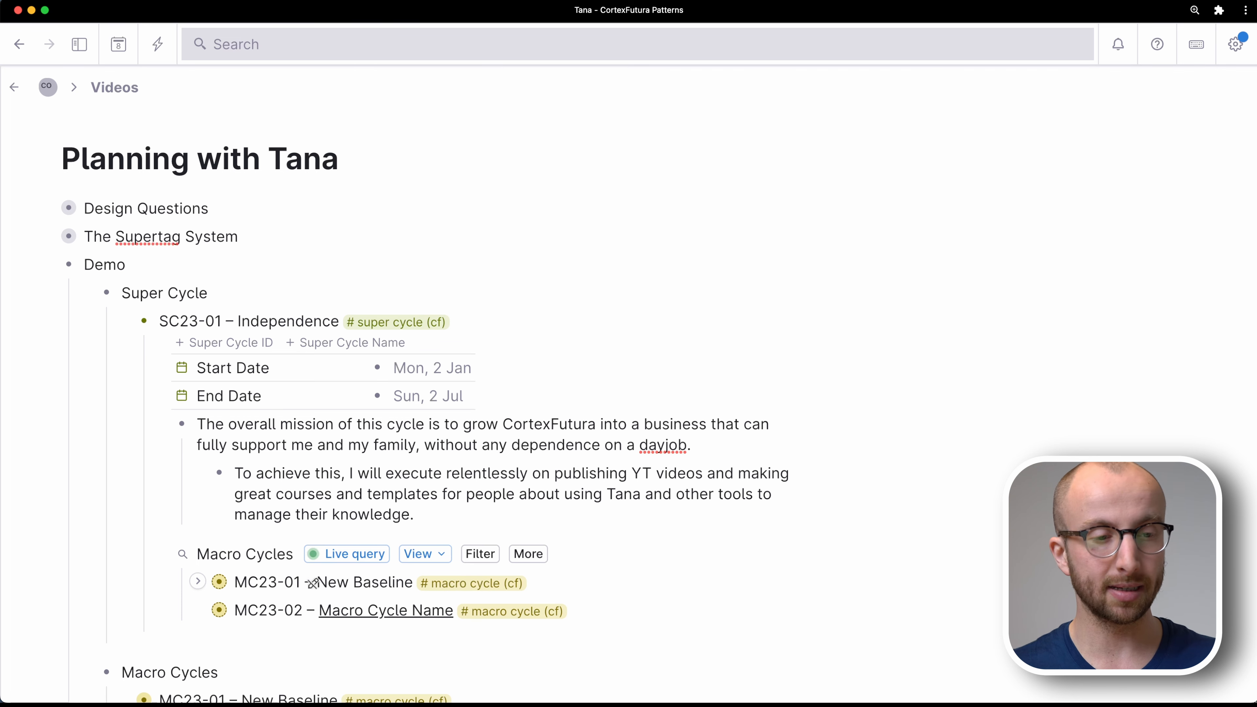
- Expand the MC23-01 – New Baseline macro cycle to review its goals and experiments, and collapse it again
scroll(230, 462, "down", 3)
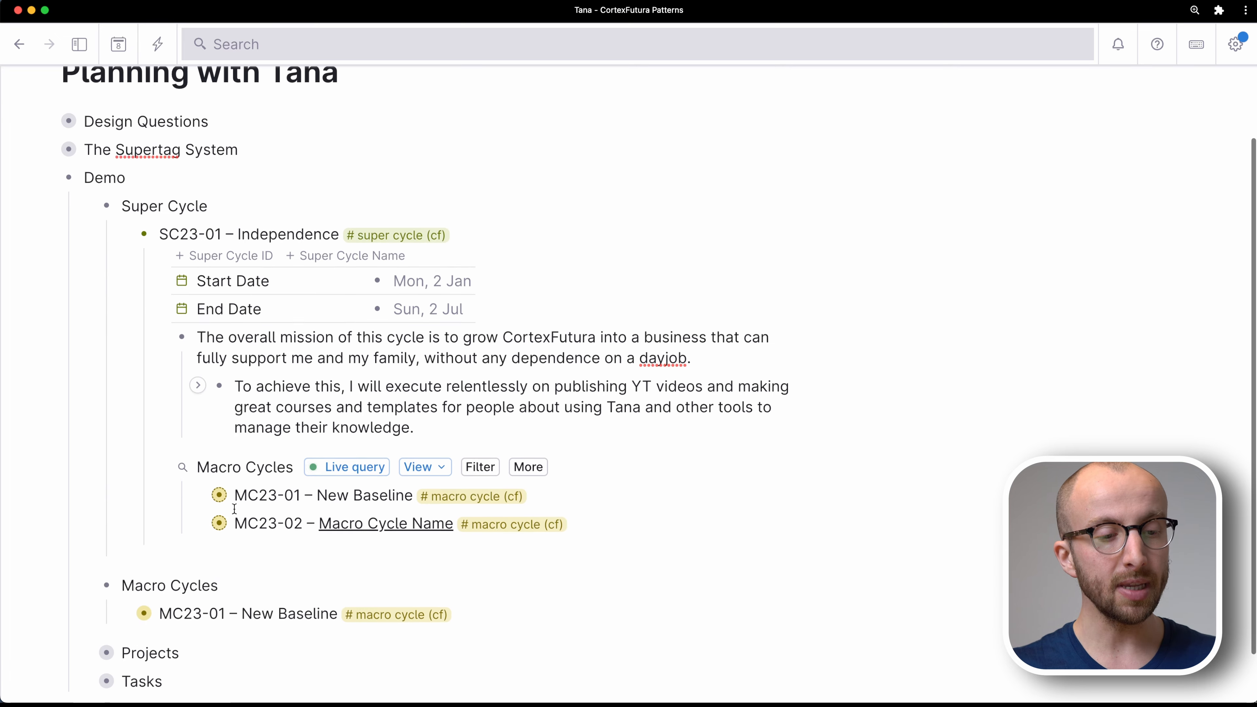
left_click(198, 441)
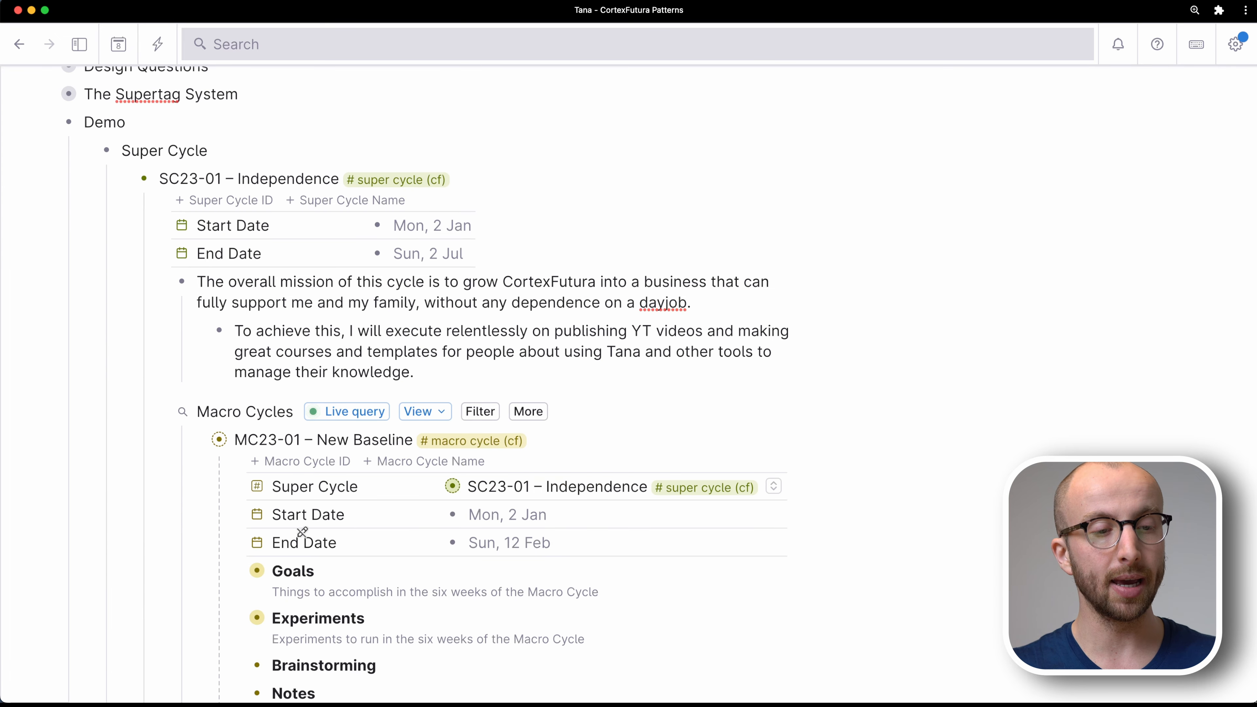
scroll(341, 609, "down", 3)
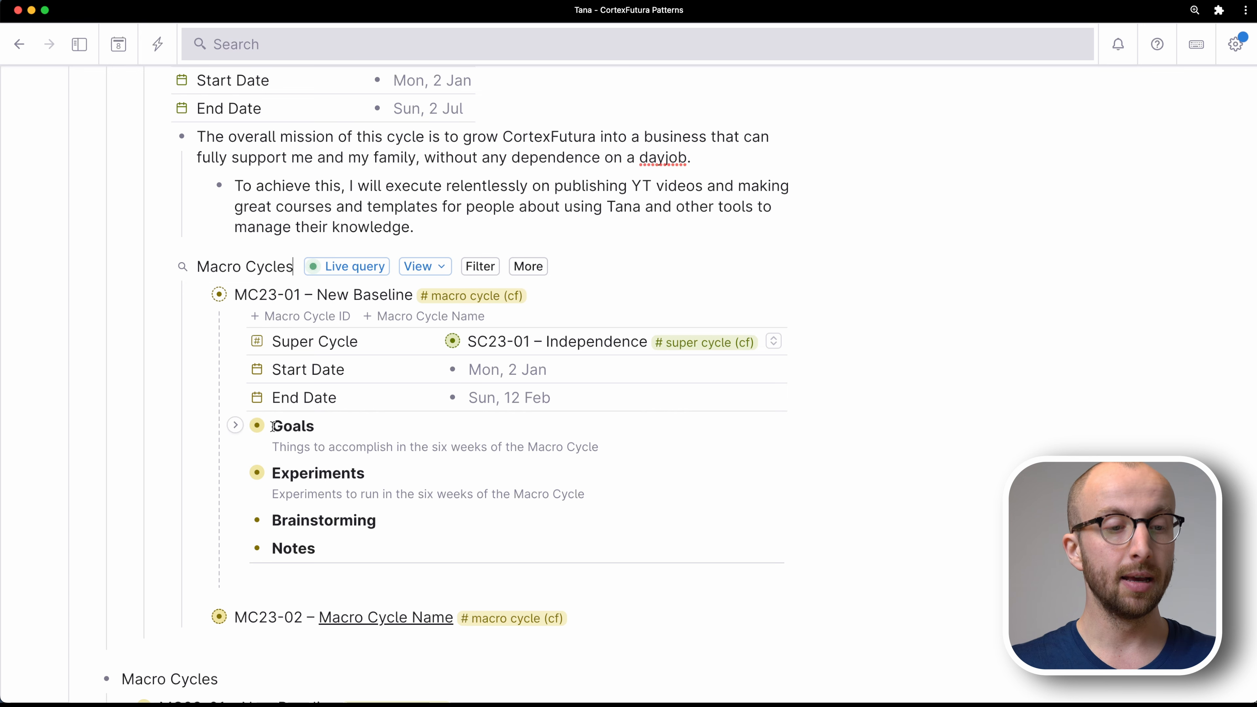
left_click(235, 425)
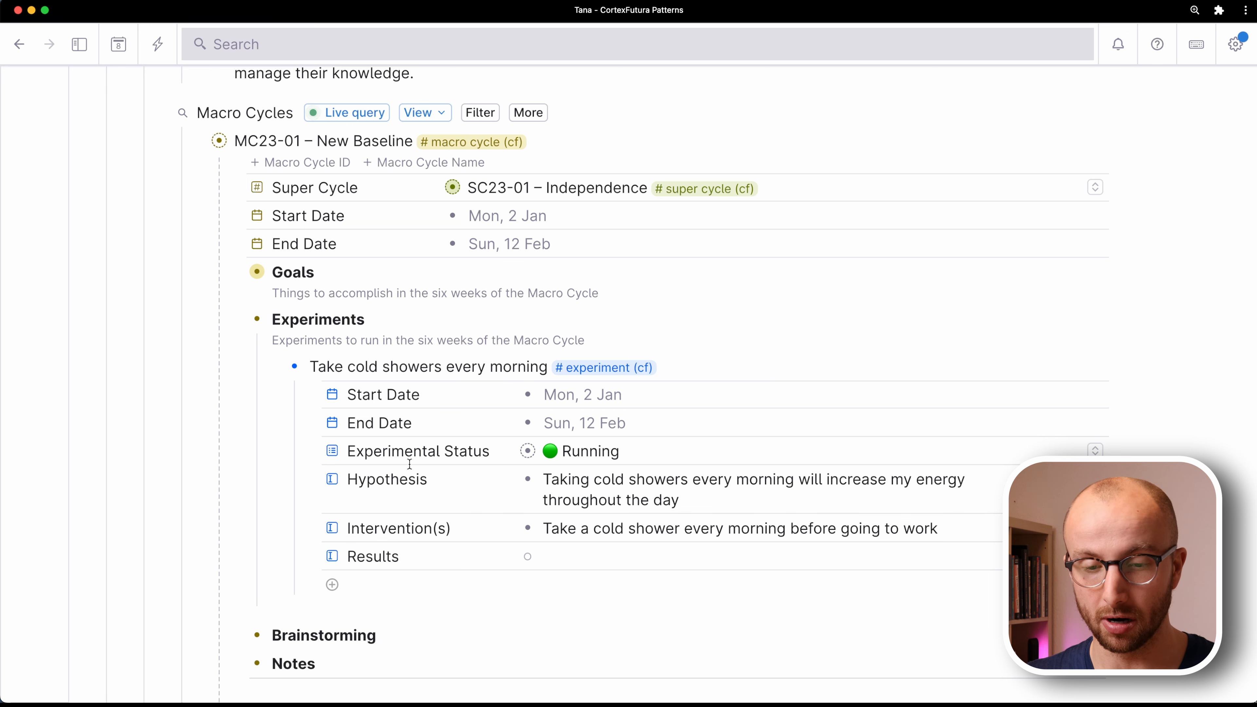
left_click(235, 319)
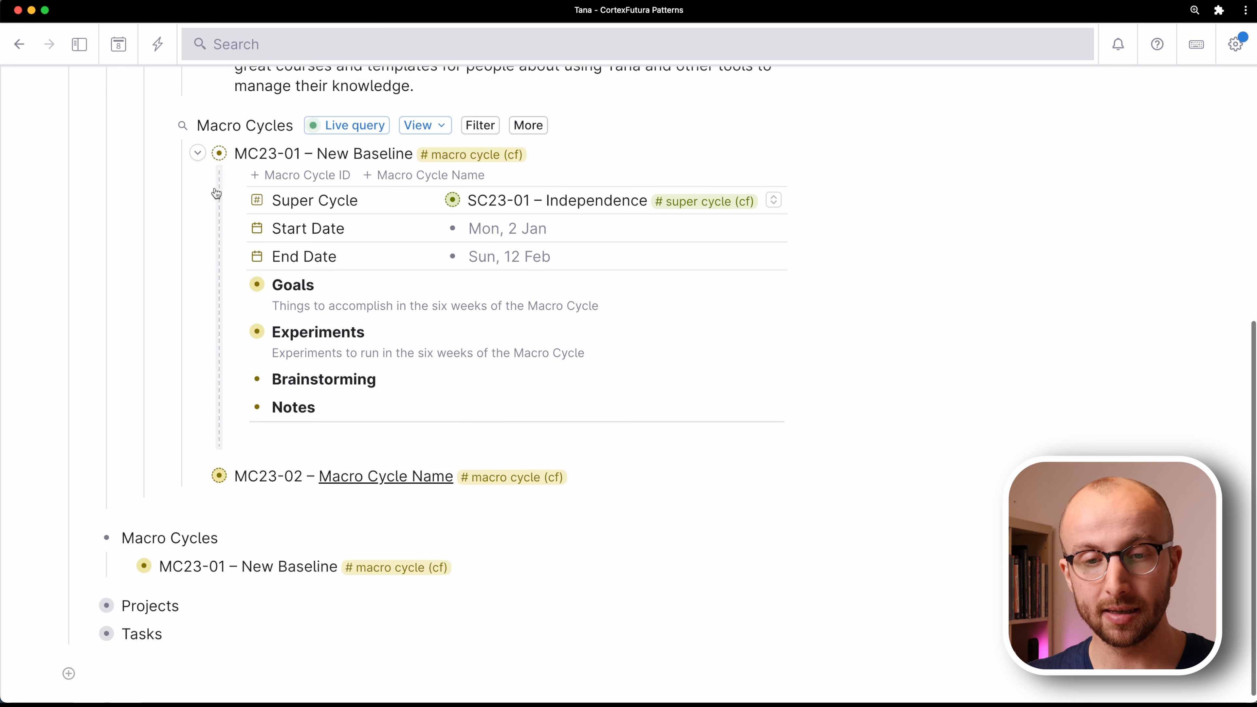
left_click(197, 185)
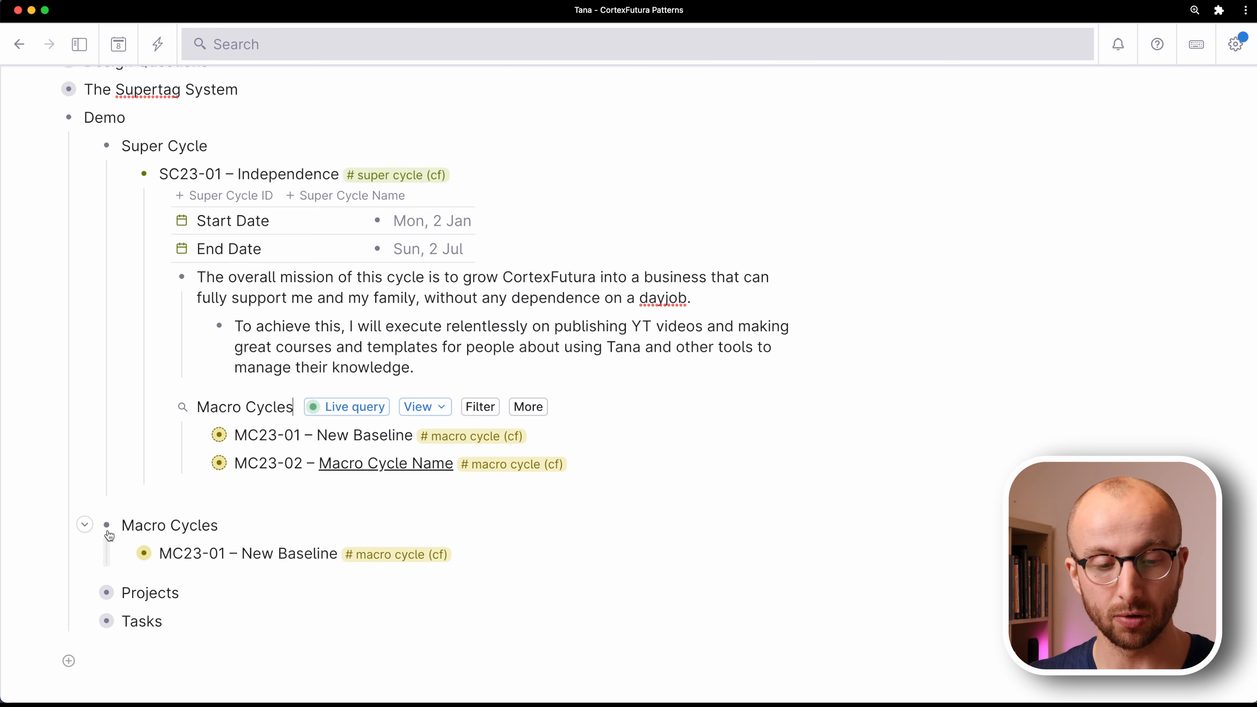
- Expand the project "Publish video on planning in Tana" and compare its Serves Goal field with the goals of MC23-01 – New Baseline
left_click(85, 593)
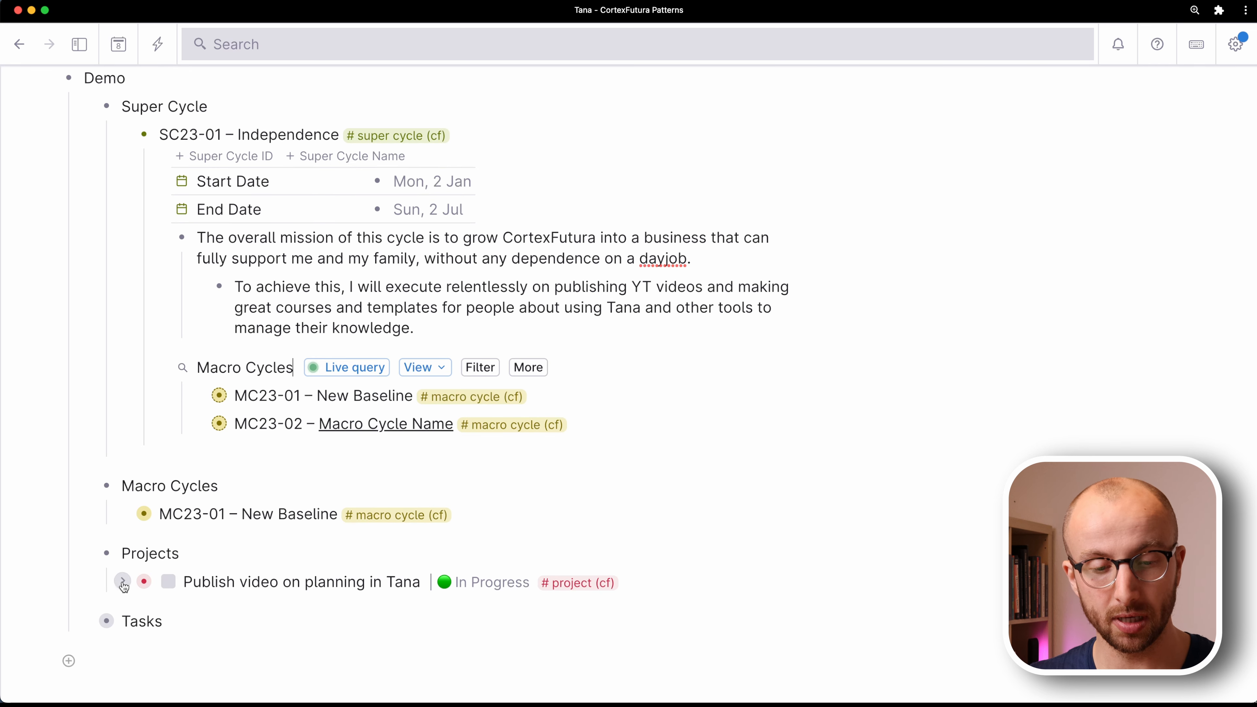
left_click(122, 581)
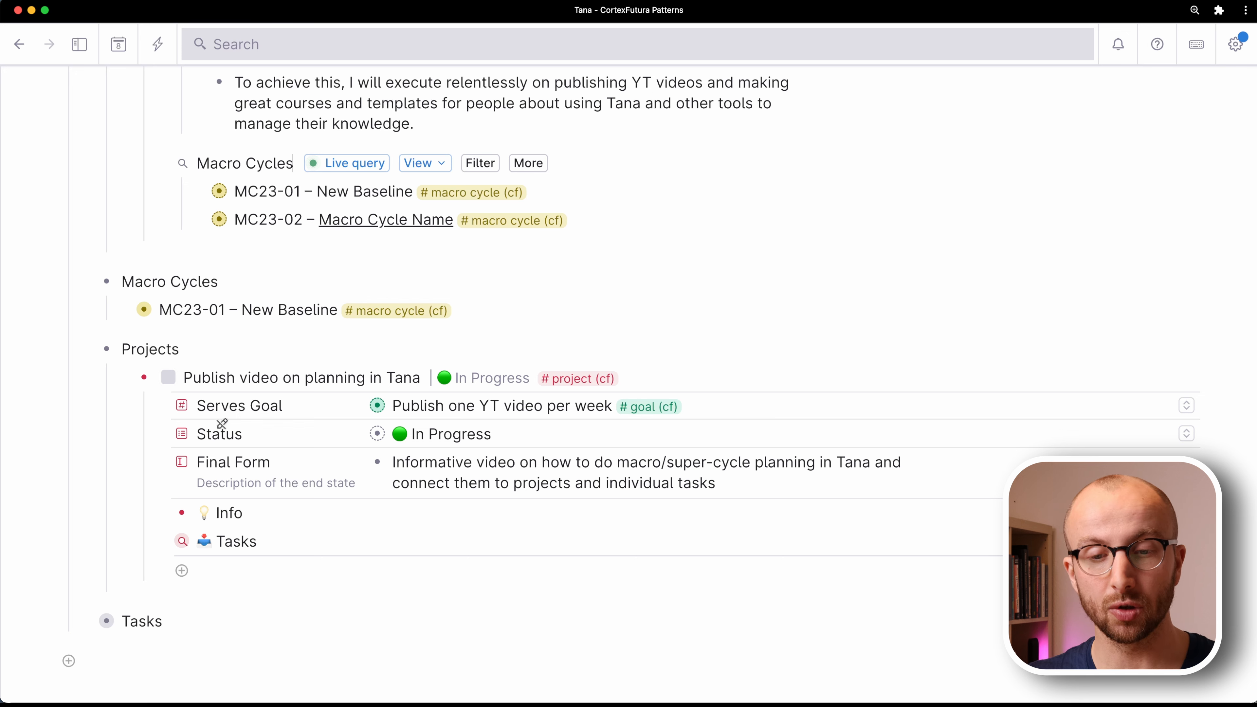
left_click(198, 192)
scroll(307, 248, "down", 3)
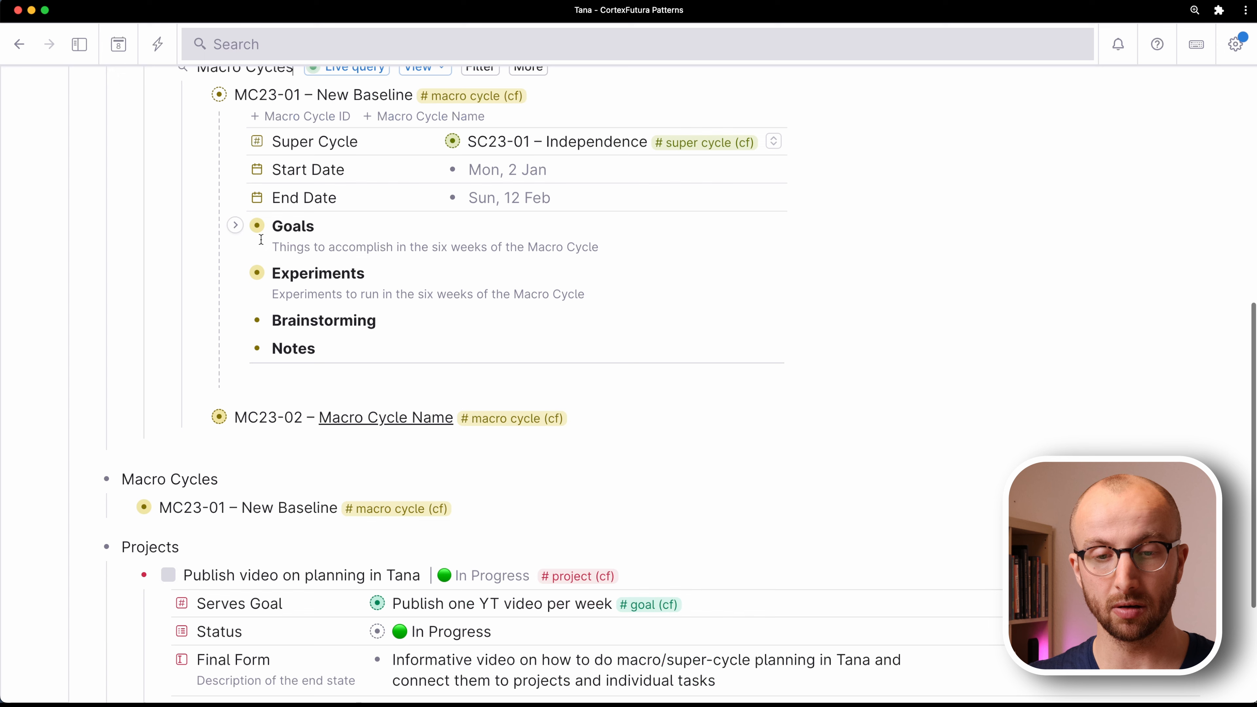
left_click(236, 226)
left_click_drag(384, 275, 464, 275)
scroll(463, 272, "down", 6)
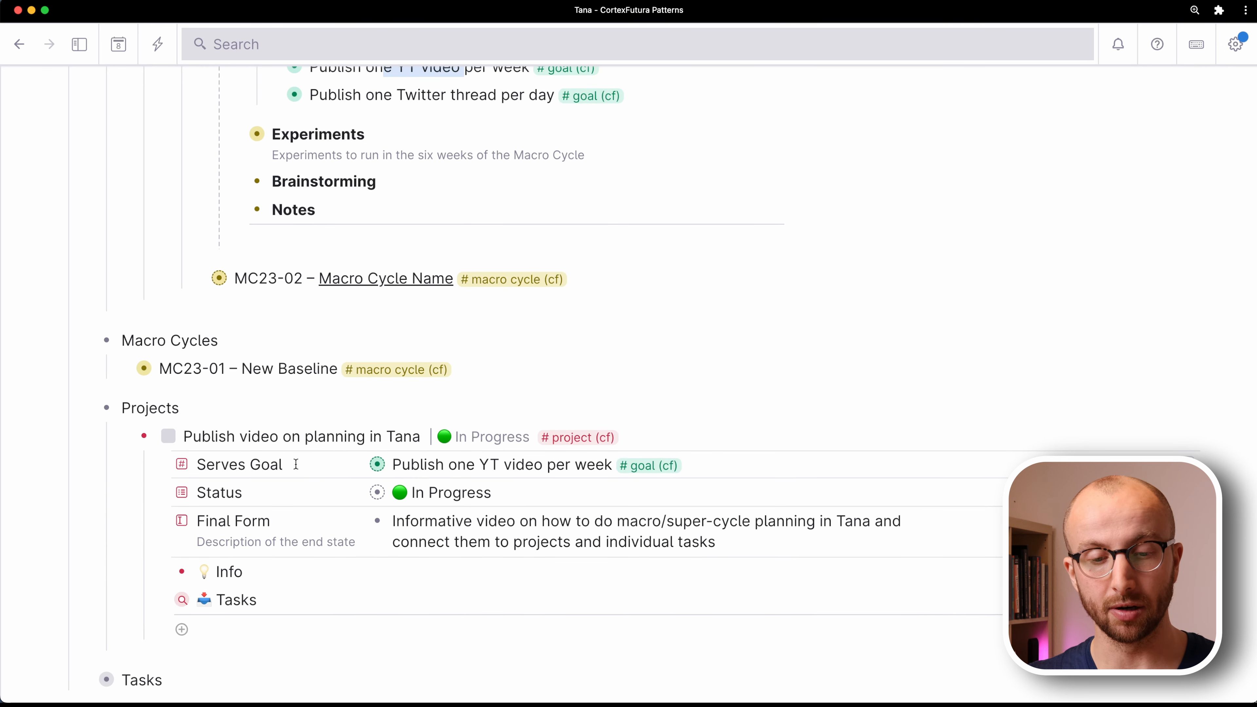
left_click(296, 464)
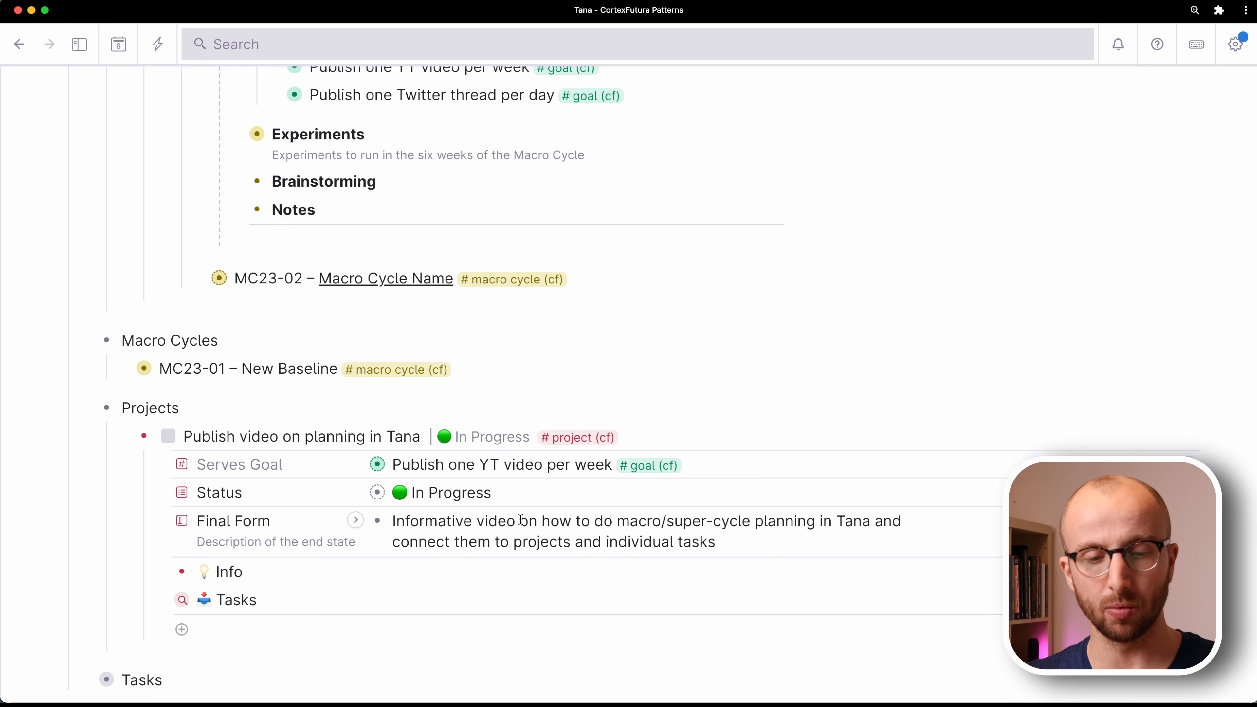
- Expand the project's Tasks list, inspect the fields of the "Set up camera gear" task, and collapse that task
scroll(456, 535, "down", 2)
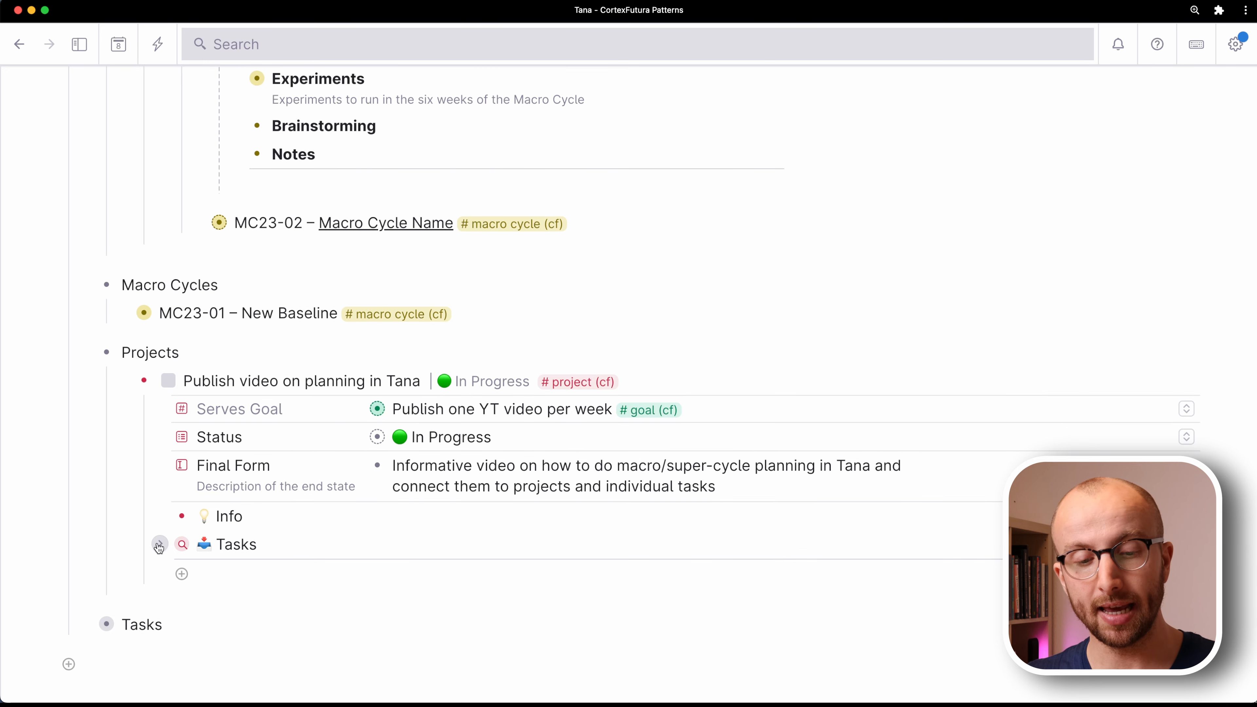
left_click(159, 545)
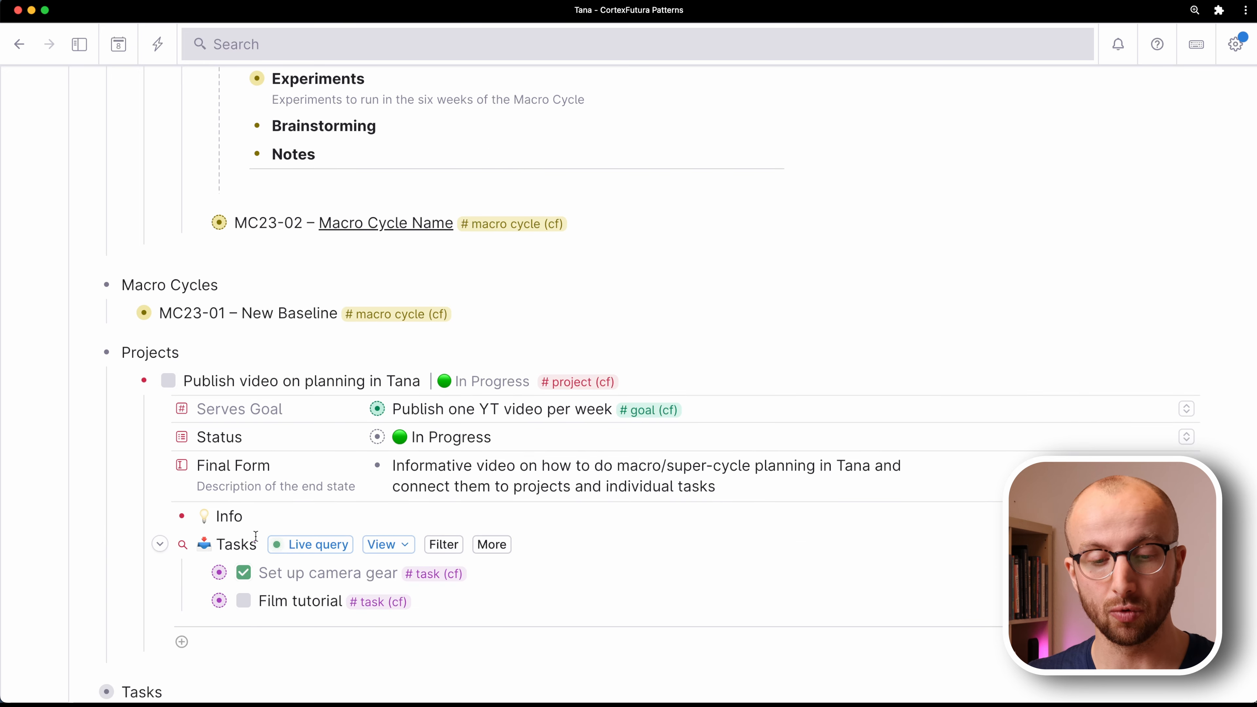
left_click(197, 573)
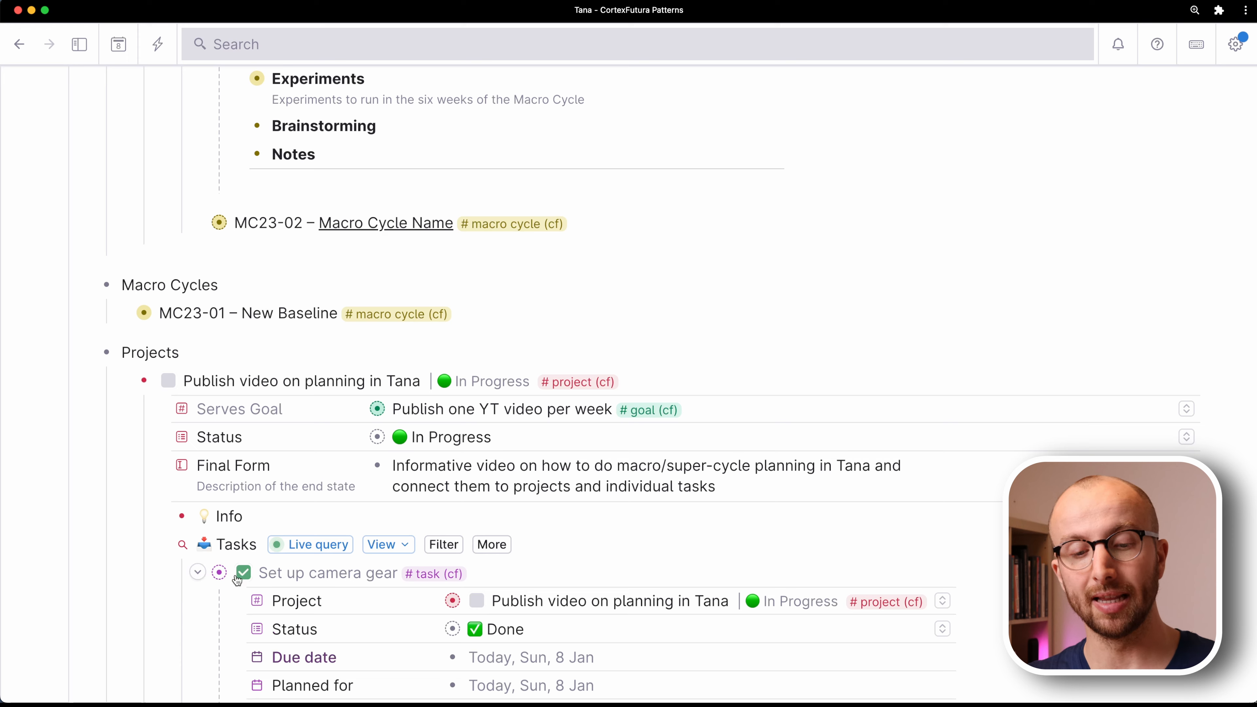
scroll(283, 575, "down", 8)
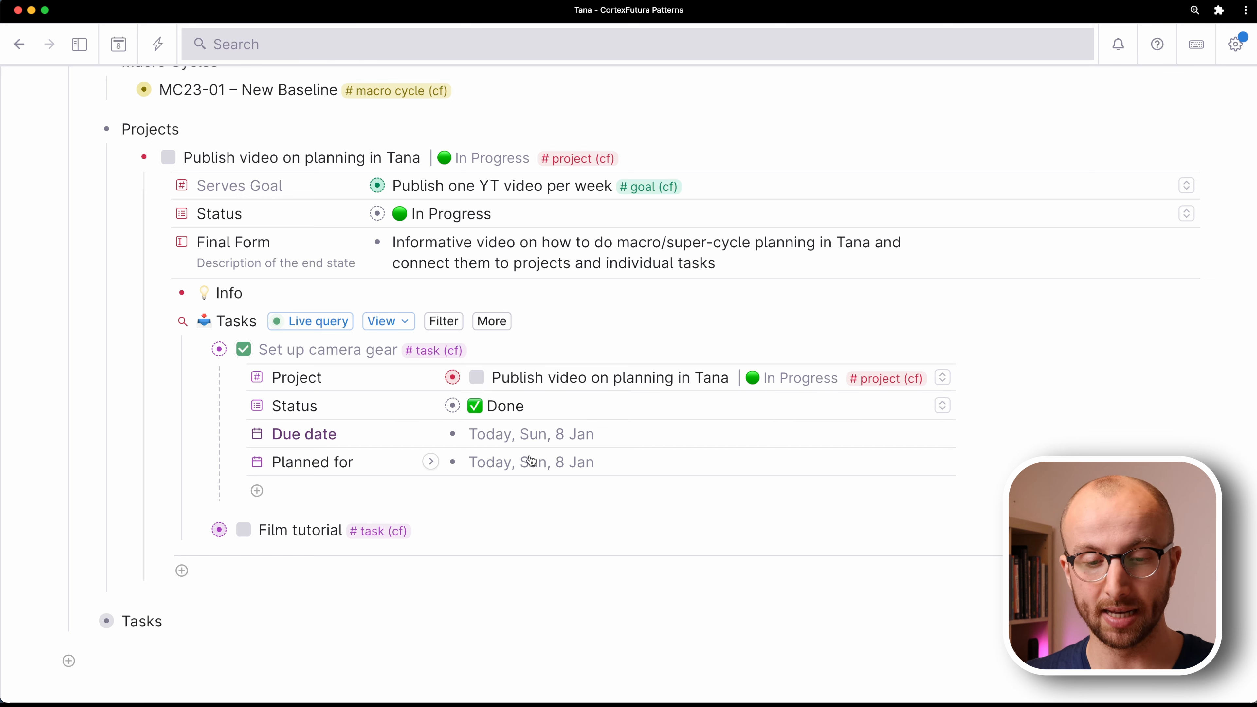
left_click(198, 350)
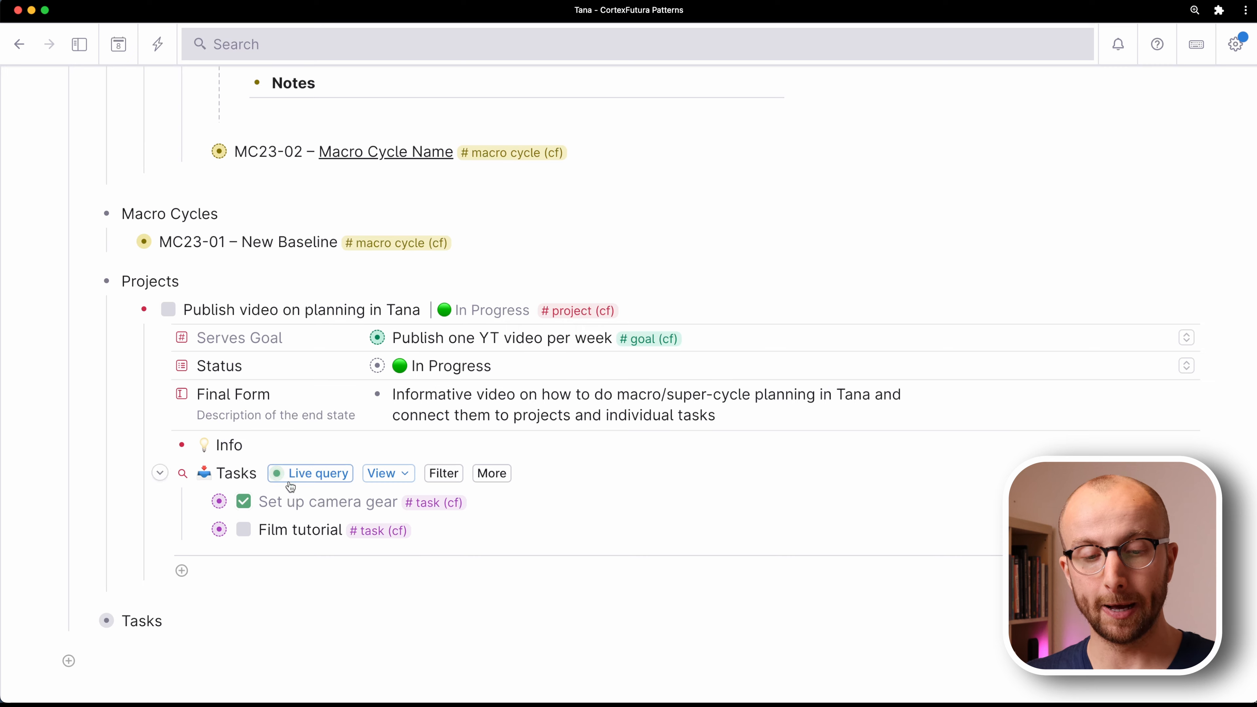
scroll(288, 483, "up", 1)
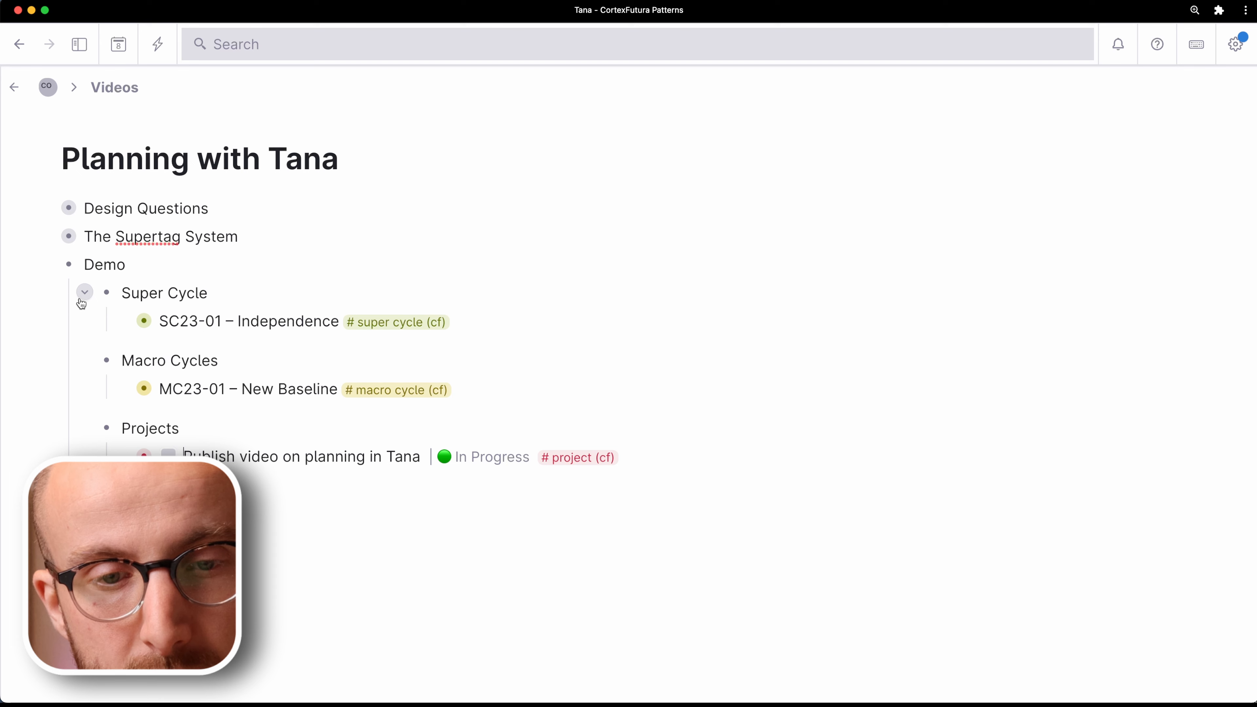
- Open the super cycle (cf) supertag's configuration from The Supertag System and inspect the settings of its Super Cycle ID field
left_click(85, 292)
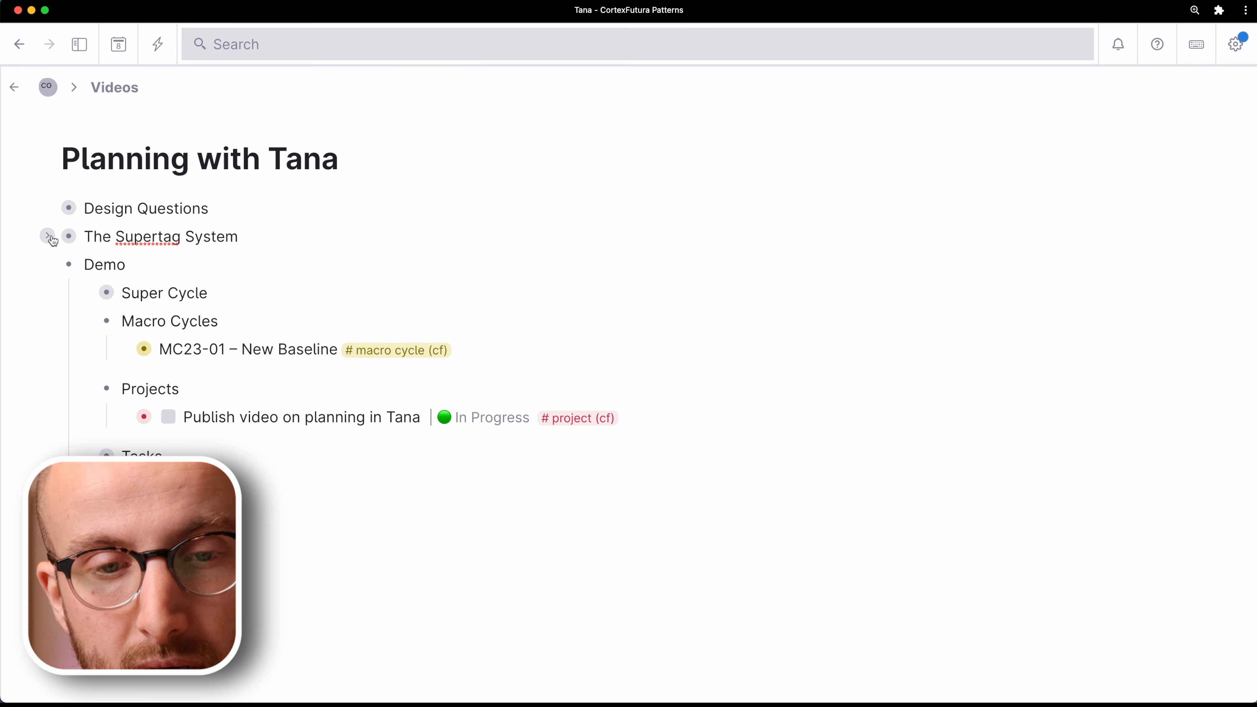
left_click(48, 237)
left_click(104, 265)
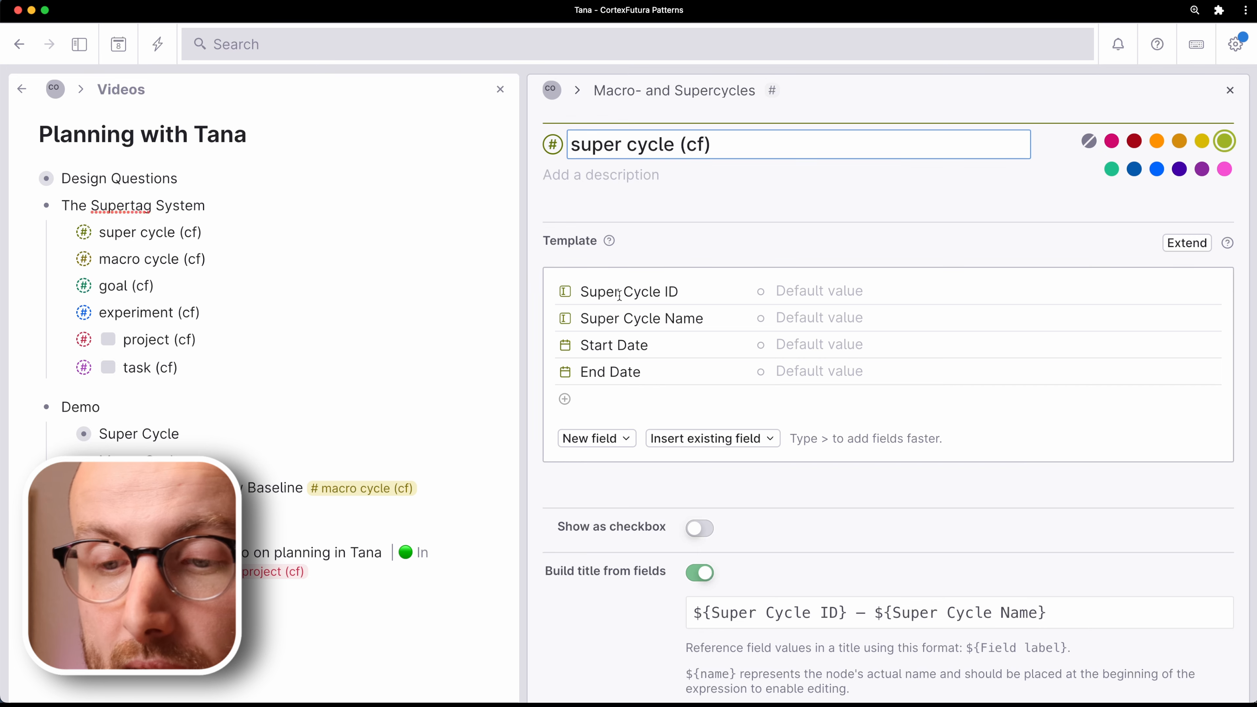
left_click(565, 291)
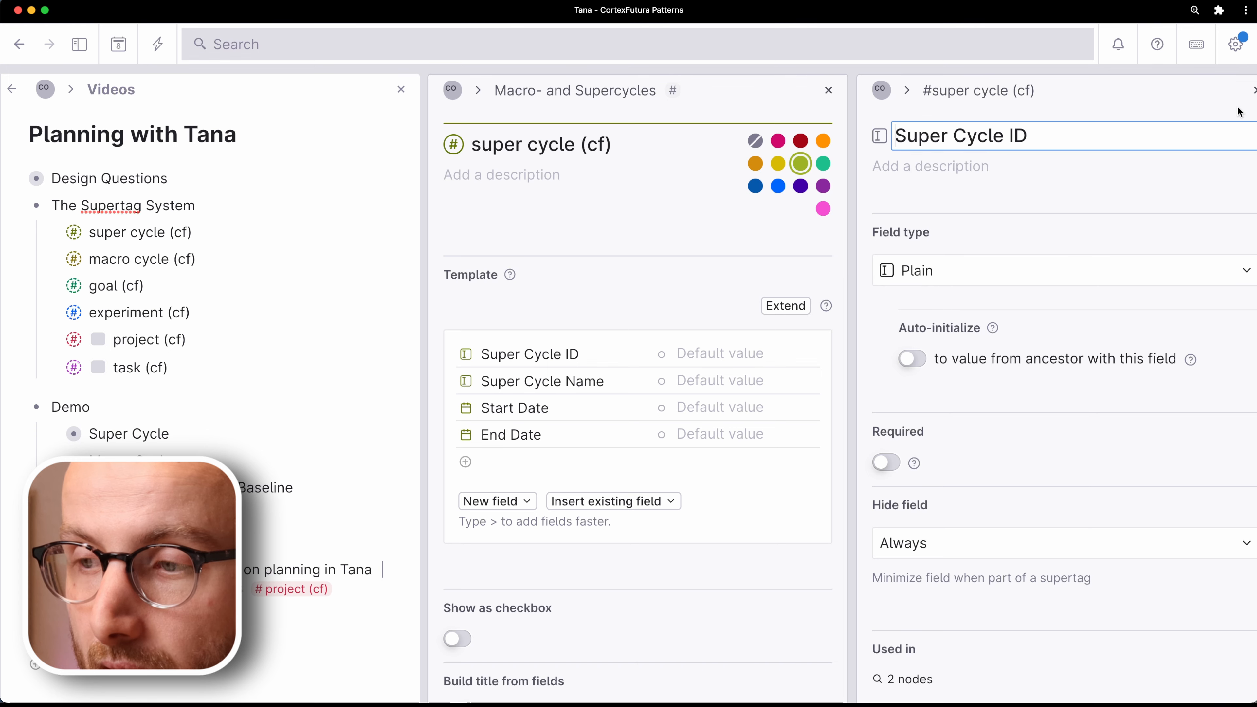
left_click(1234, 93)
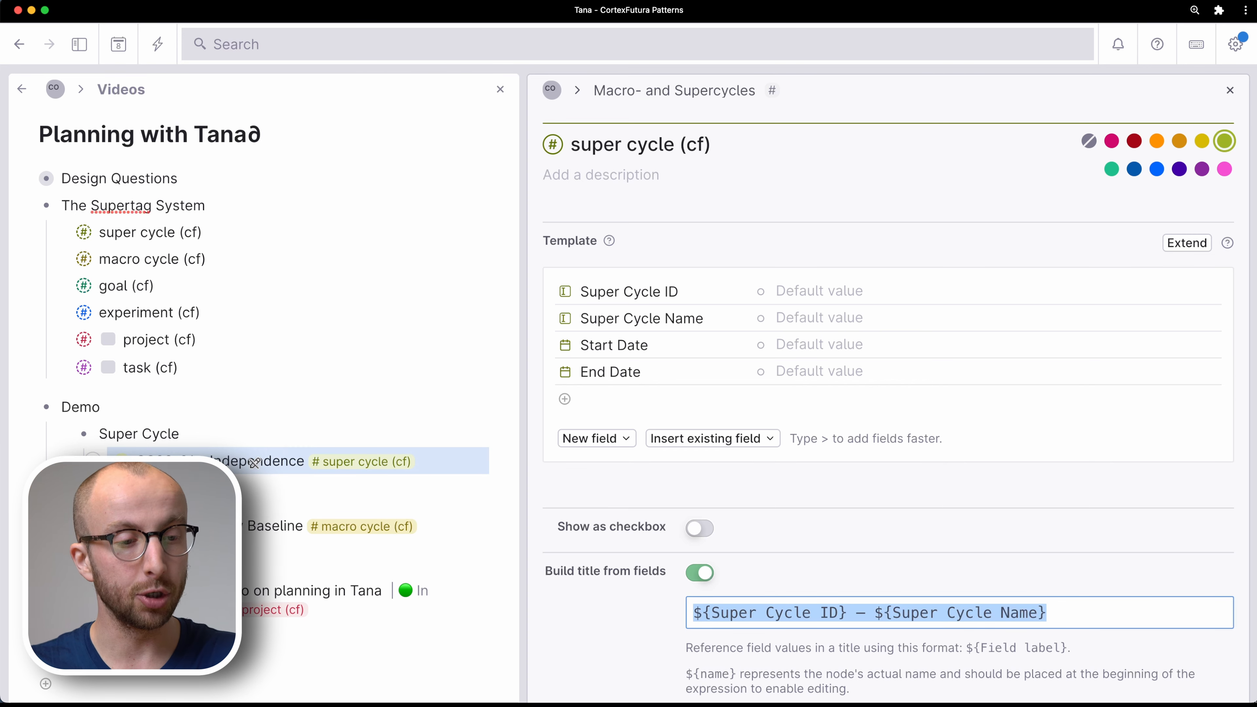
- Examine how the super cycle (cf) supertag builds its title from the Super Cycle ID and Super Cycle Name fields
left_click(618, 591)
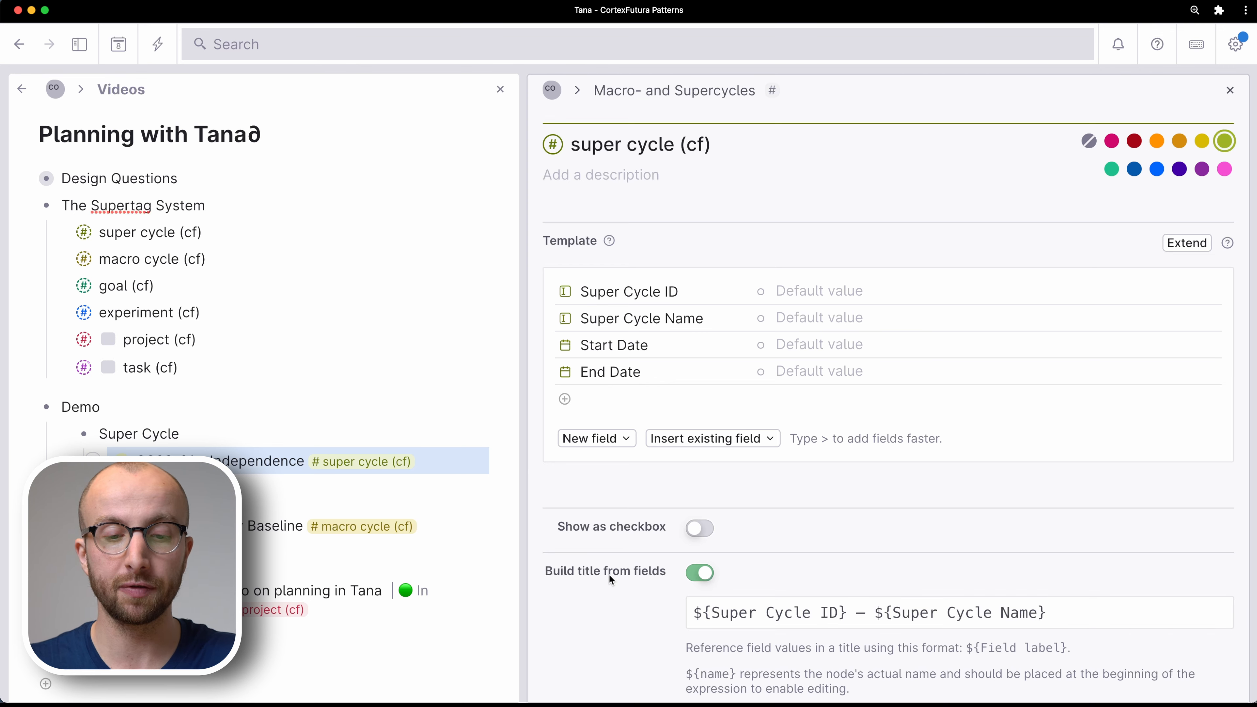
scroll(608, 574, "down", 2)
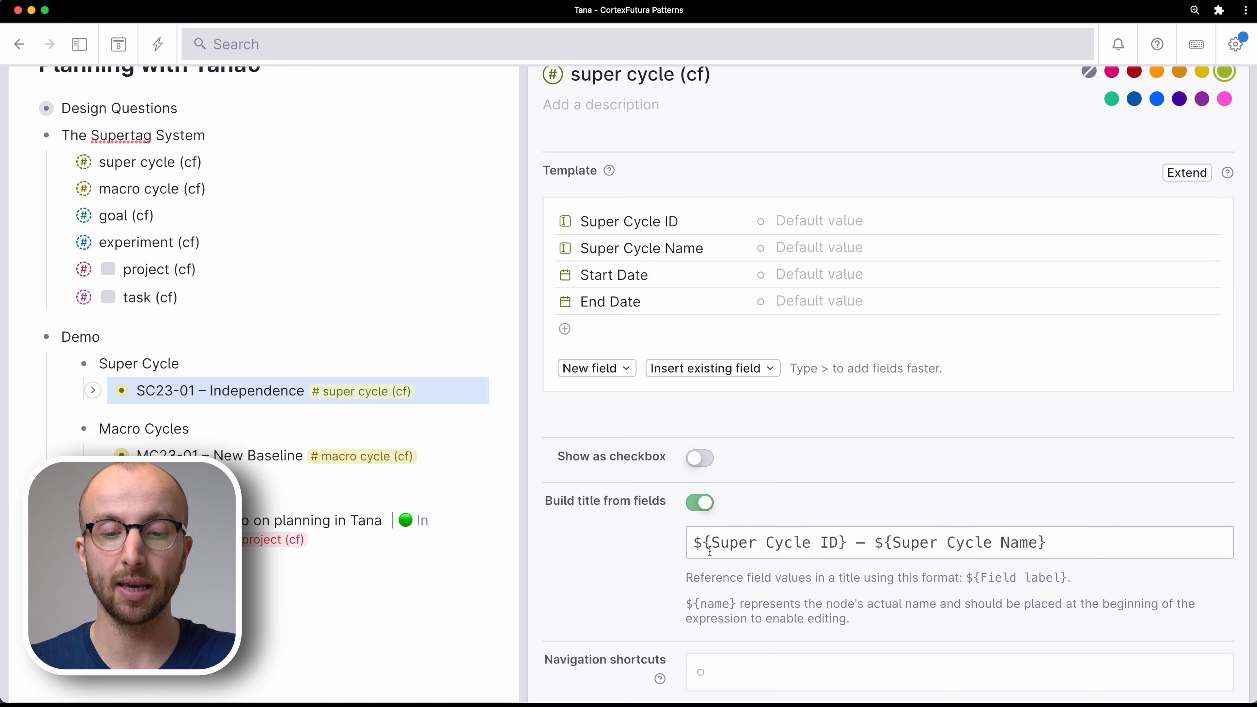
left_click_drag(696, 544, 848, 542)
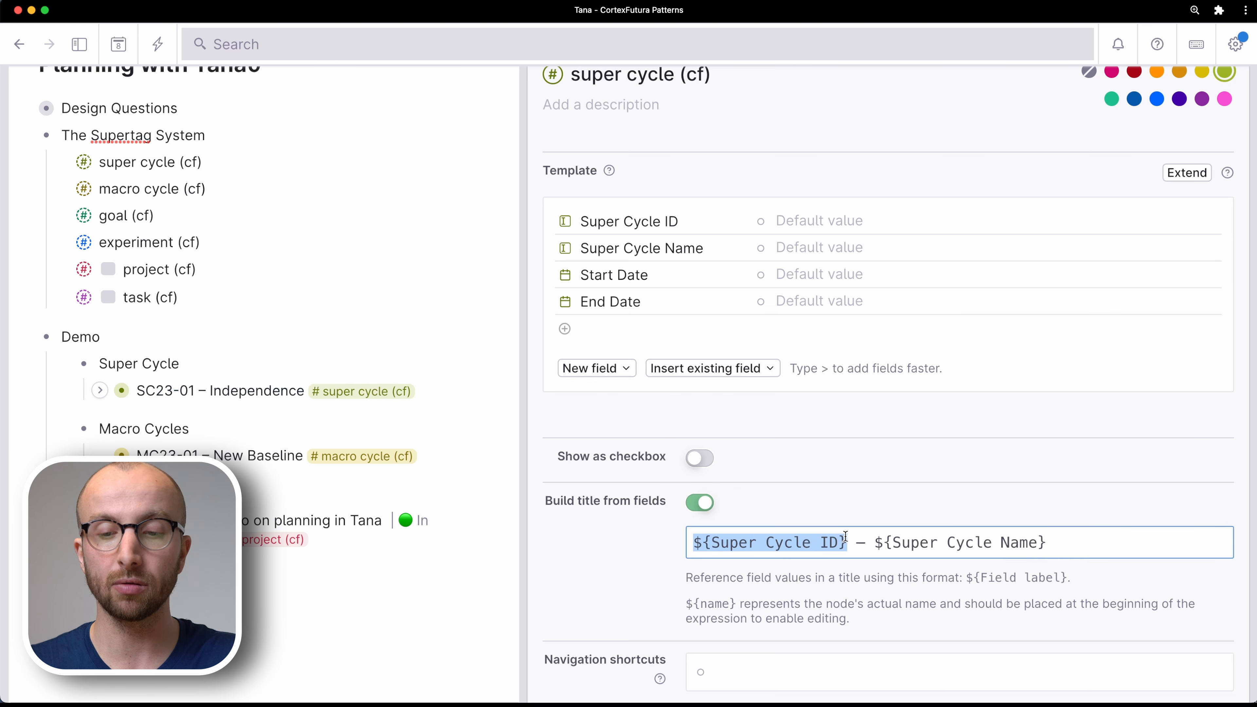
left_click(871, 540)
left_click(1083, 540)
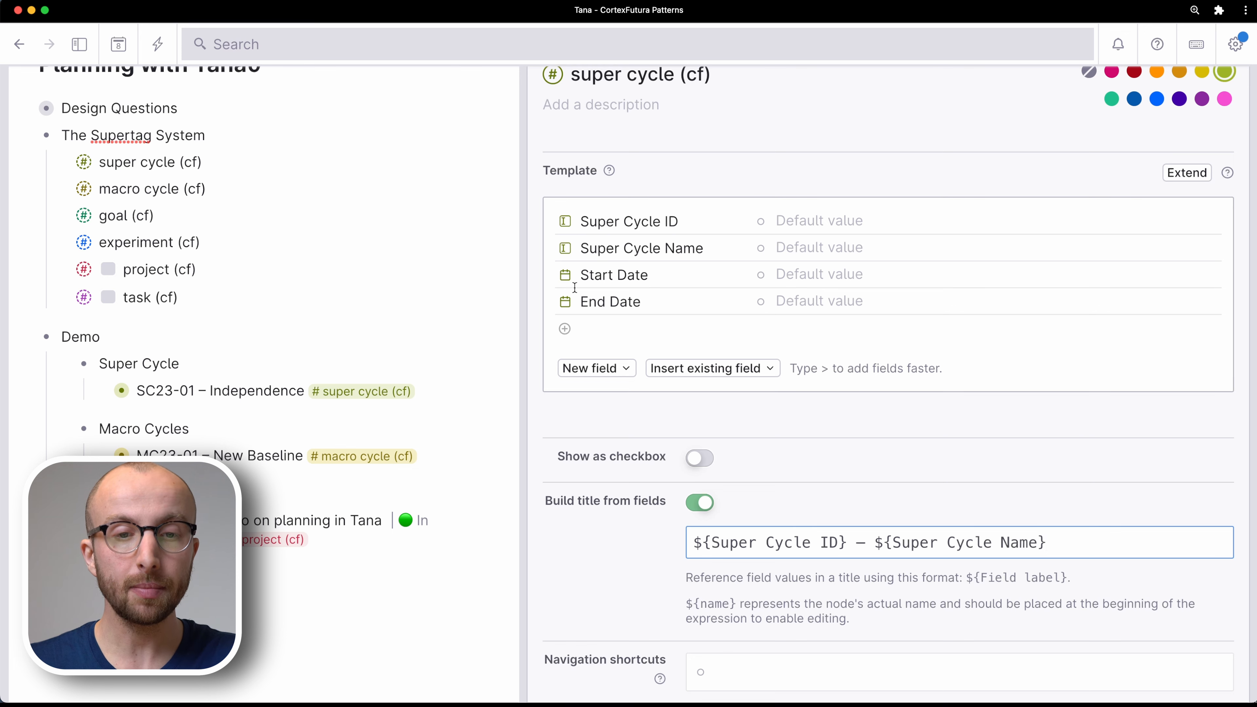
mouse_move(574, 281)
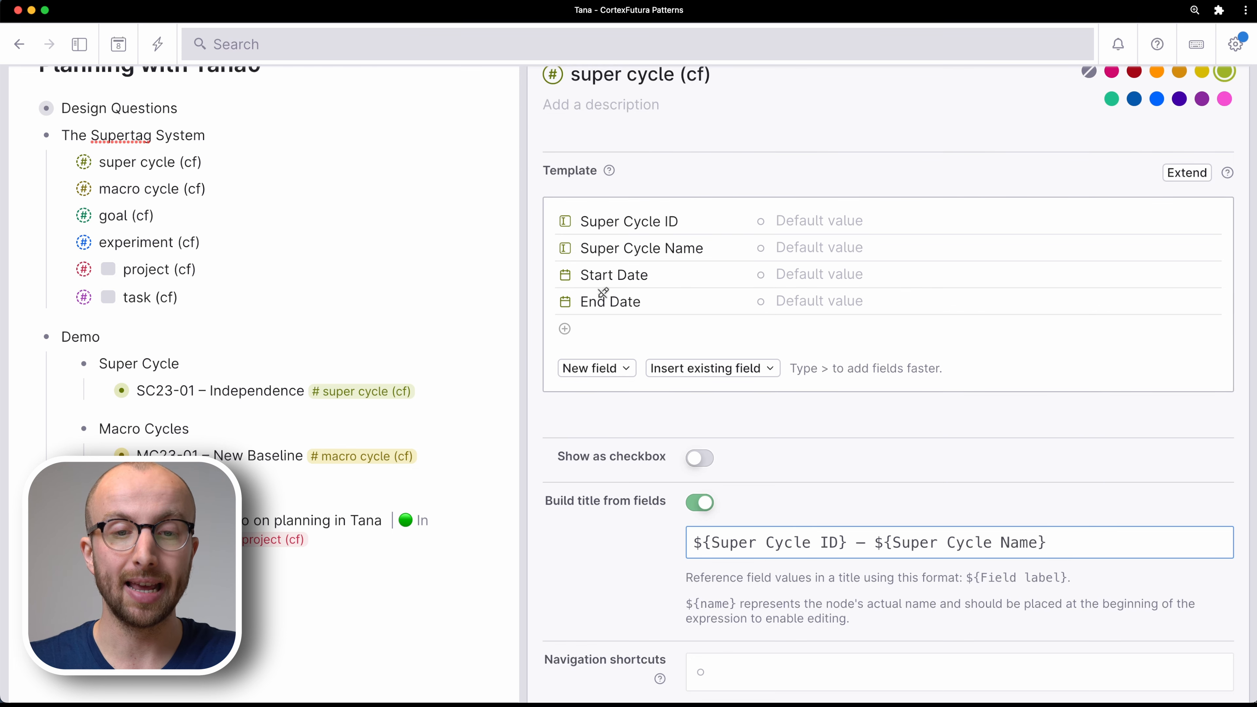
- Open the Start Date field's configuration from the super cycle (cf) template and examine its field type choices, auto-initialize options and usage
scroll(610, 302, "up", 2)
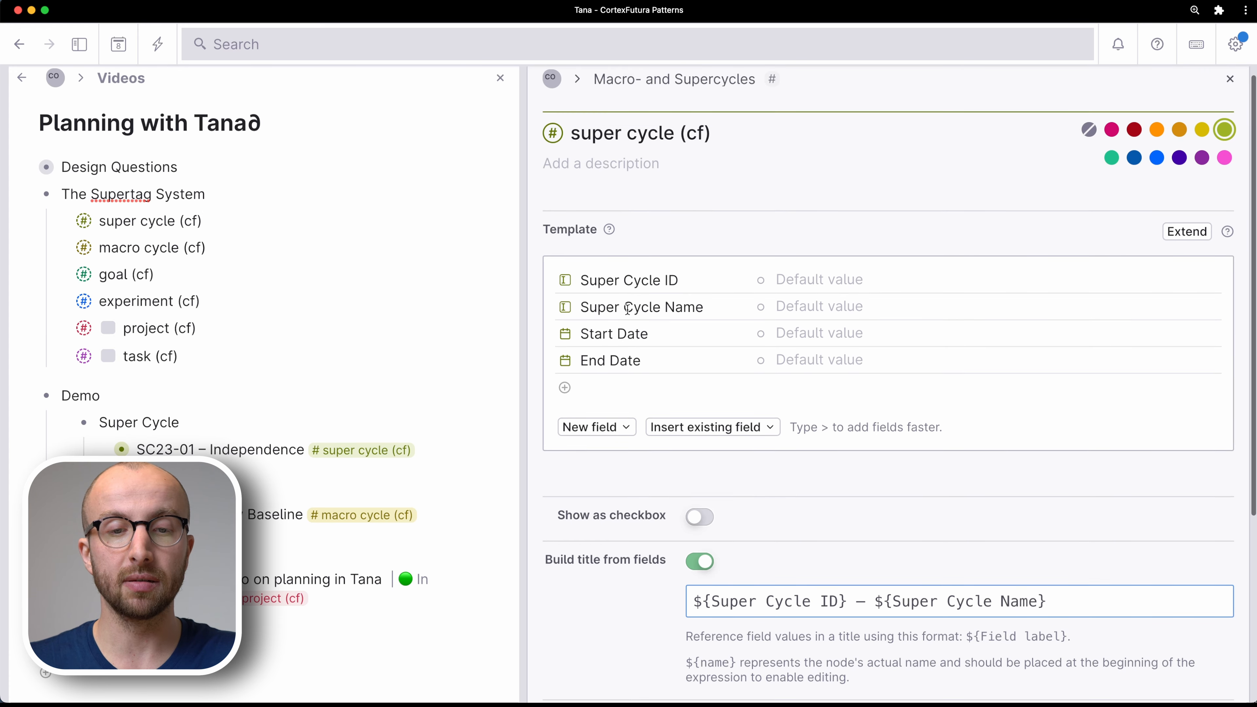
left_click(565, 331)
scroll(913, 393, "down", 5)
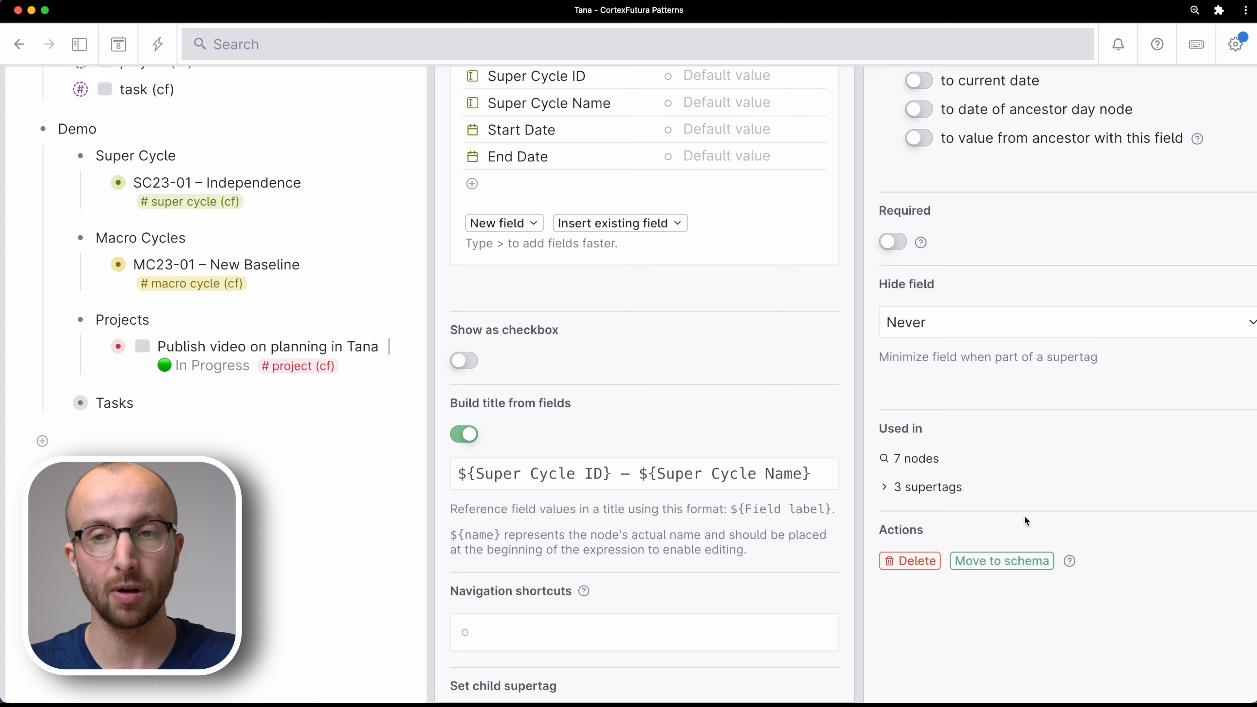
scroll(1024, 515, "up", 5)
scroll(1025, 515, "up", 1)
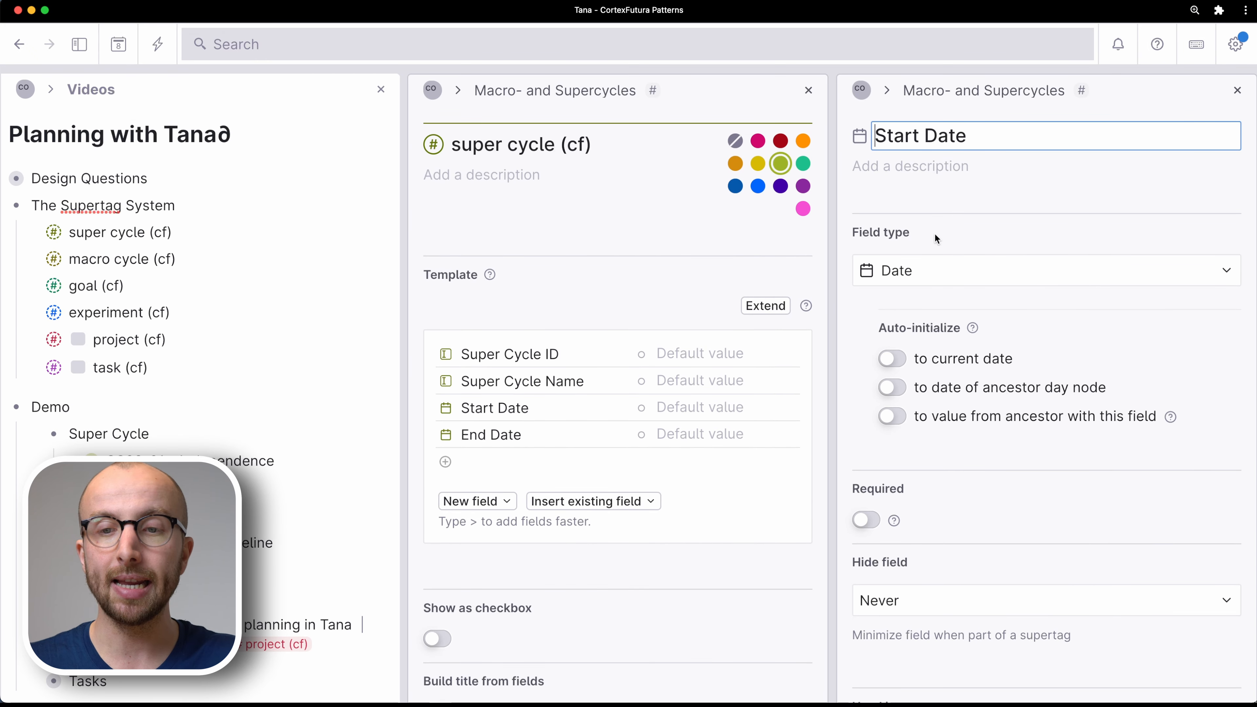
left_click(929, 270)
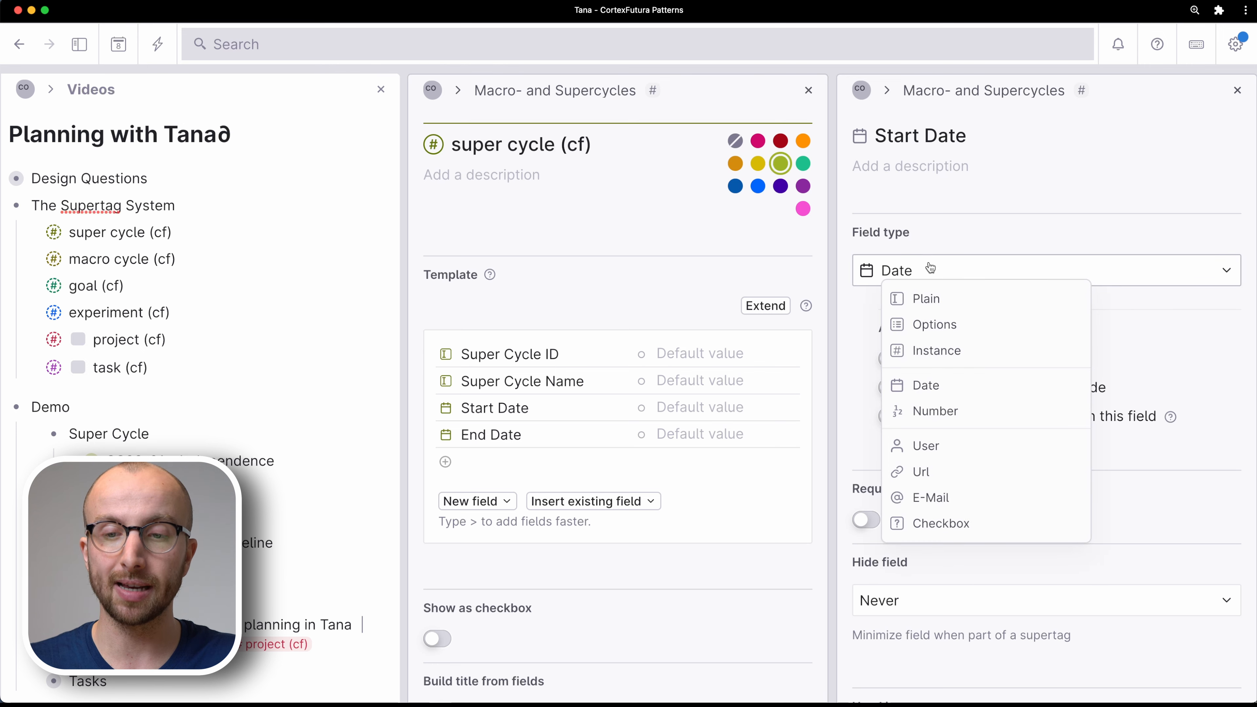
left_click(930, 268)
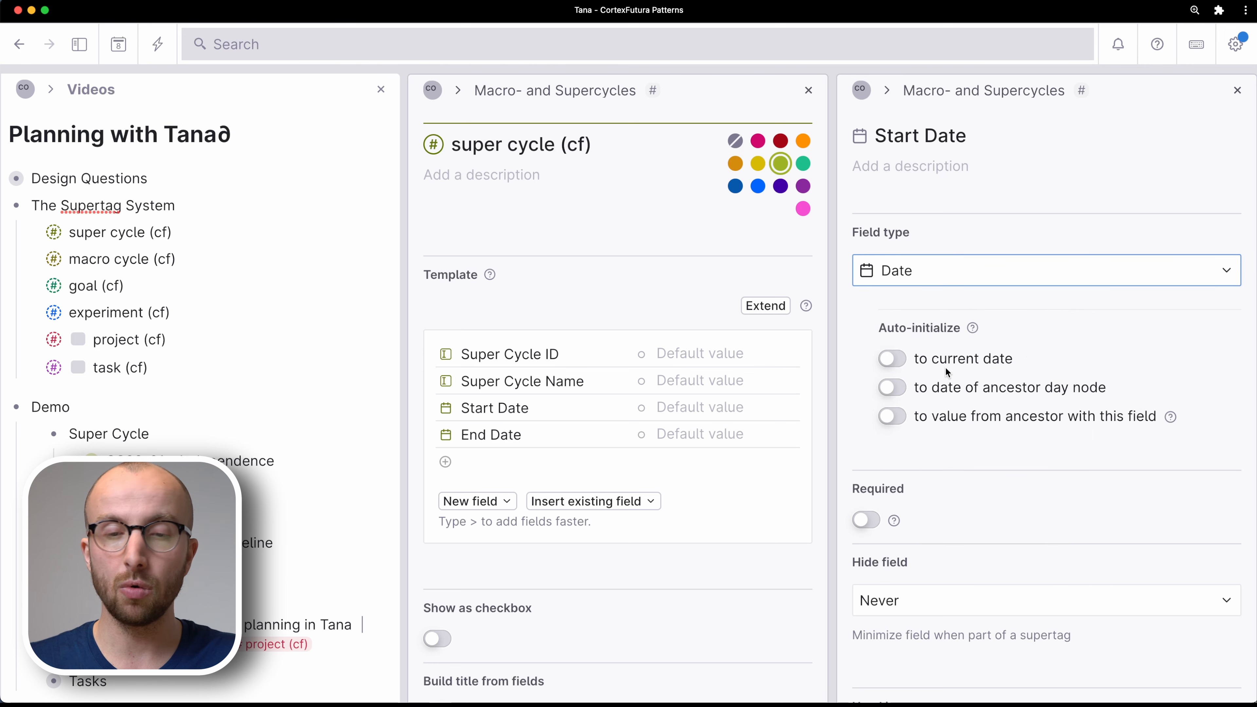
scroll(963, 422, "down", 3)
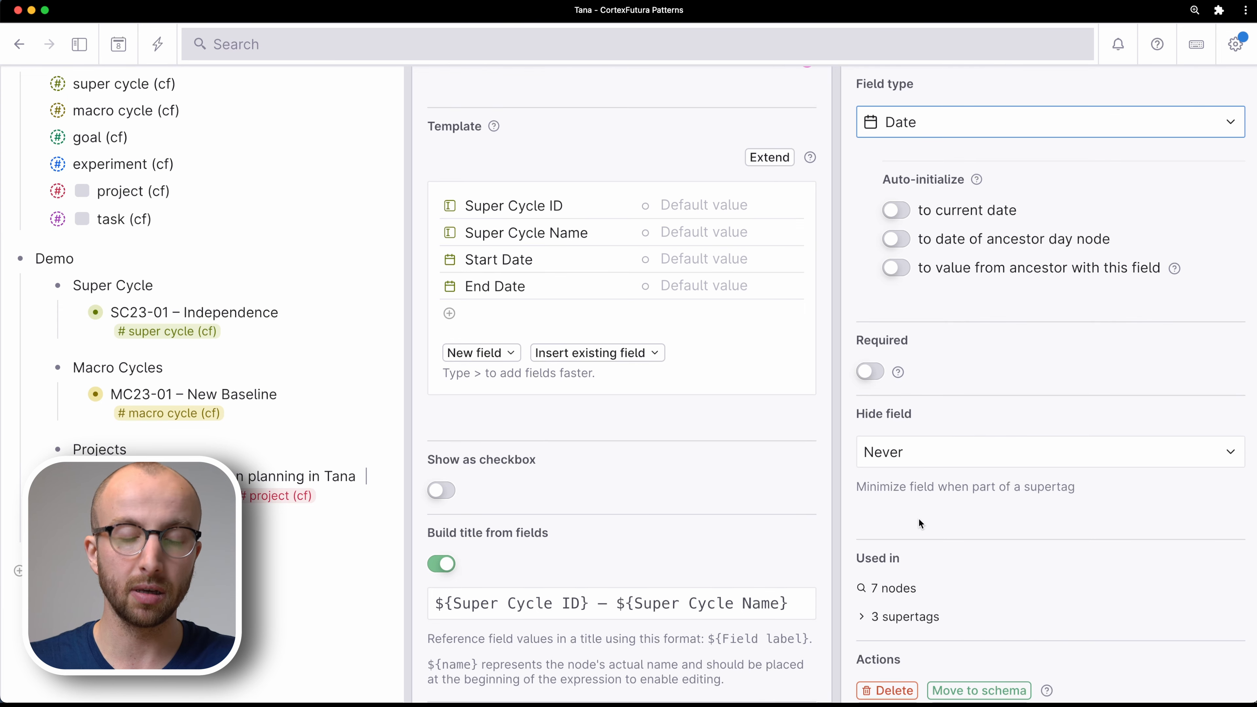
scroll(918, 518, "up", 3)
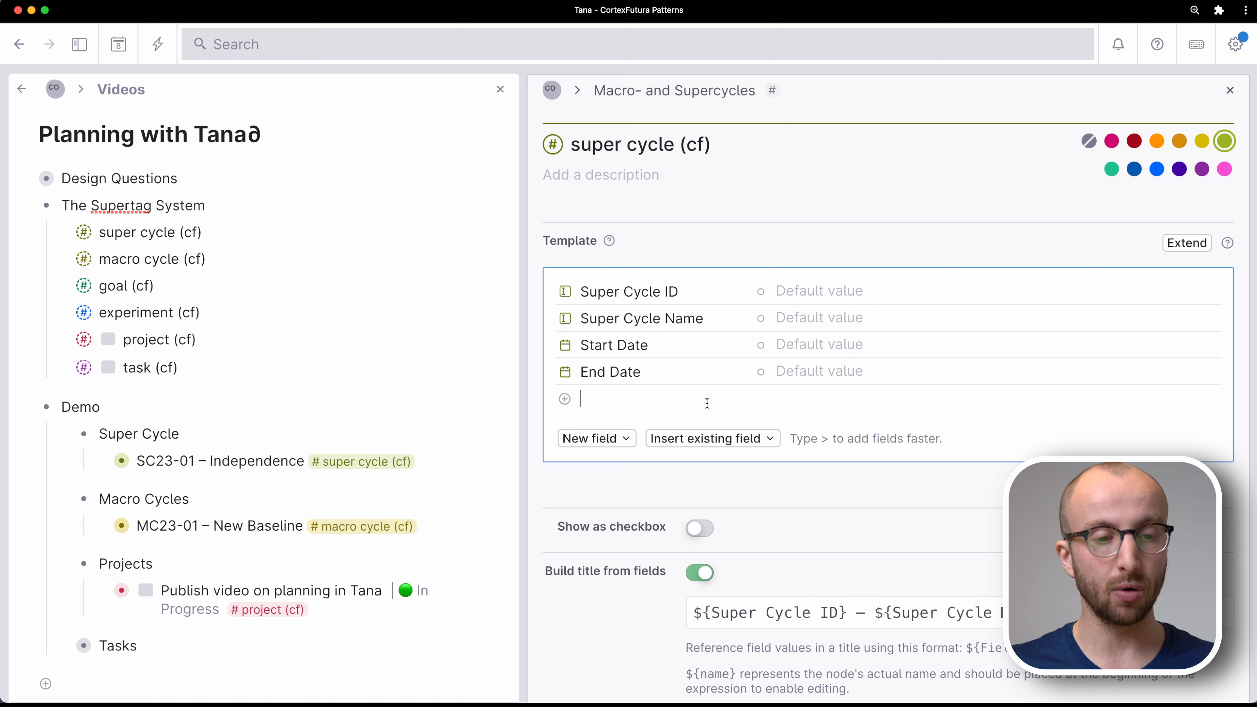
- Expand the SC23-01 – Independence super cycle and review its dates, mission notes and Macro Cycles search
left_click(100, 460)
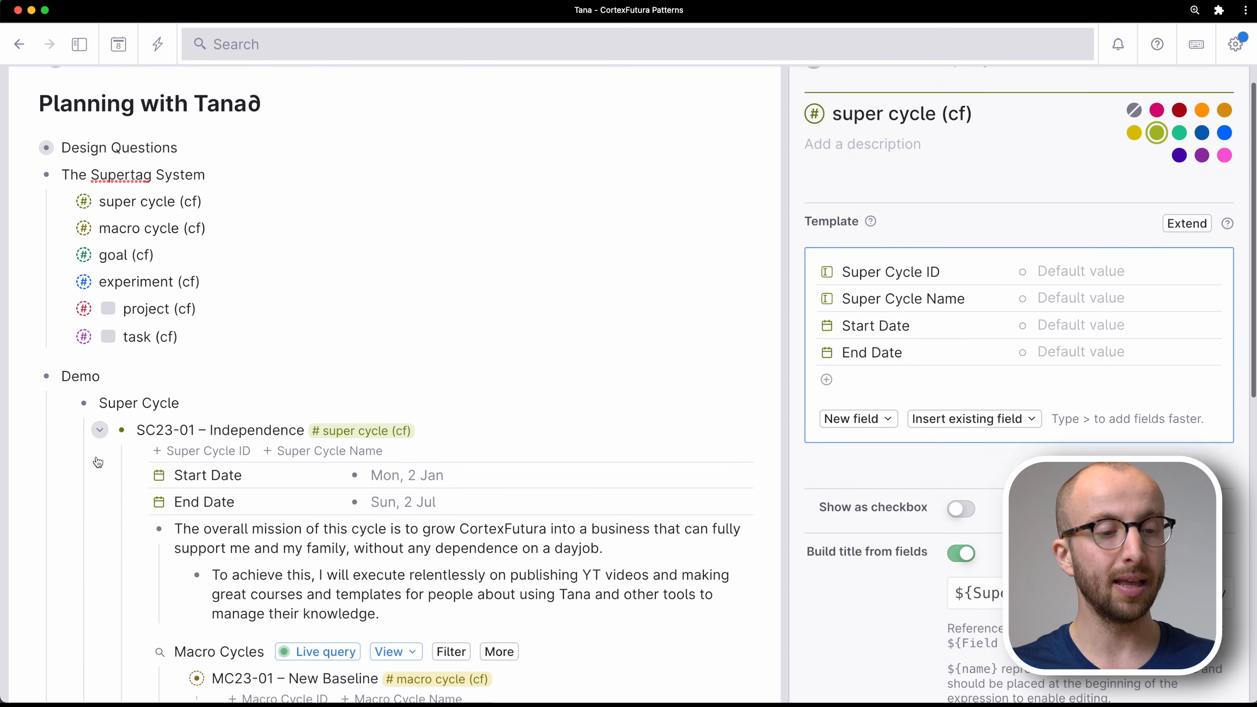
scroll(97, 457, "down", 5)
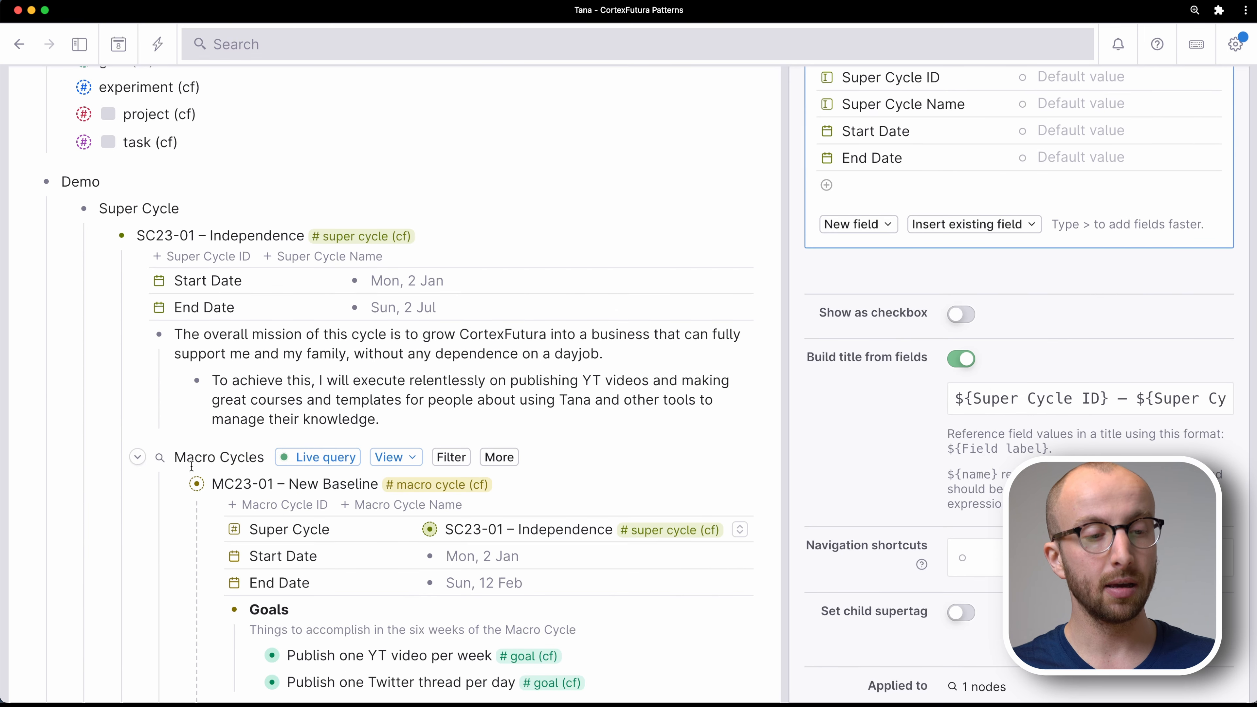
scroll(256, 520, "down", 3)
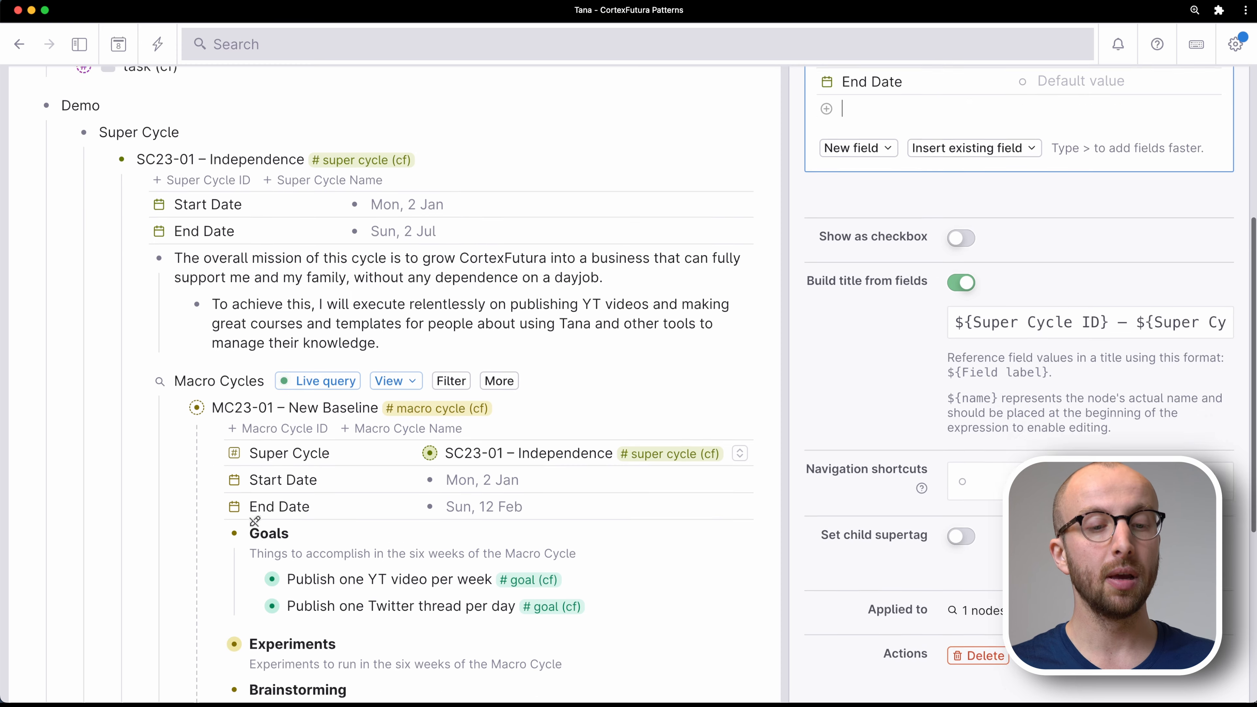
scroll(246, 411, "up", 5)
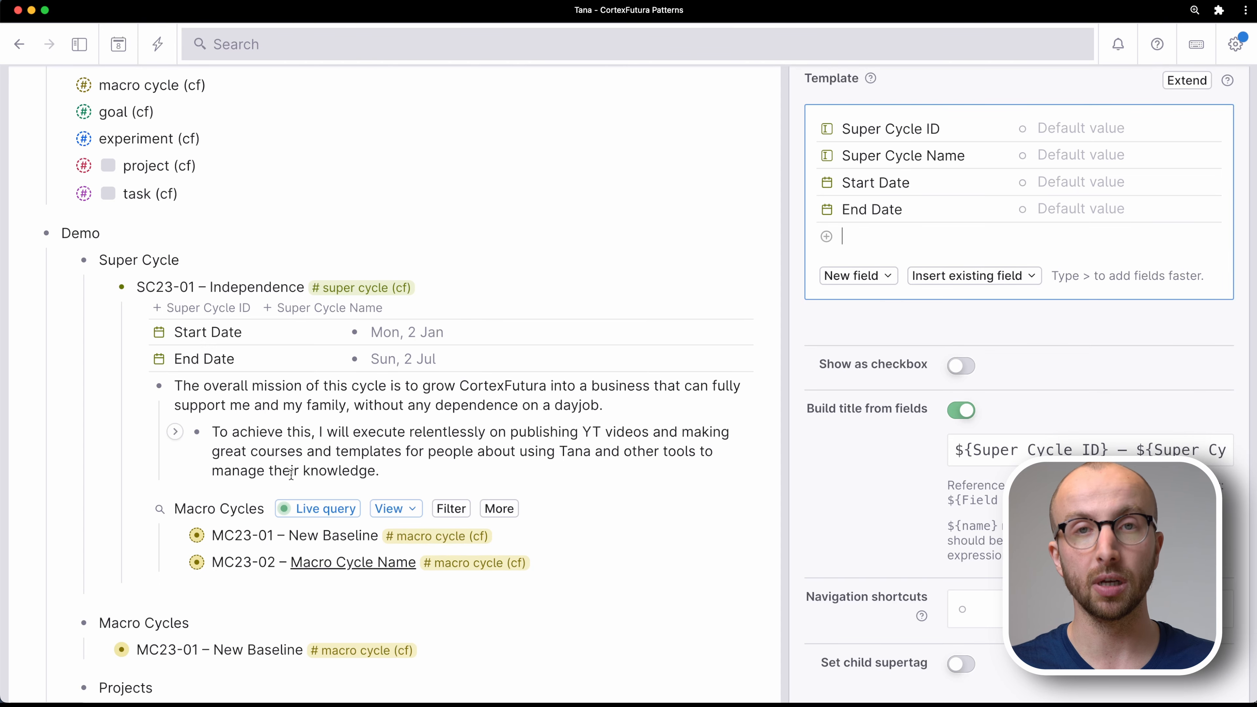
scroll(291, 473, "up", 1)
scroll(291, 473, "up", 5)
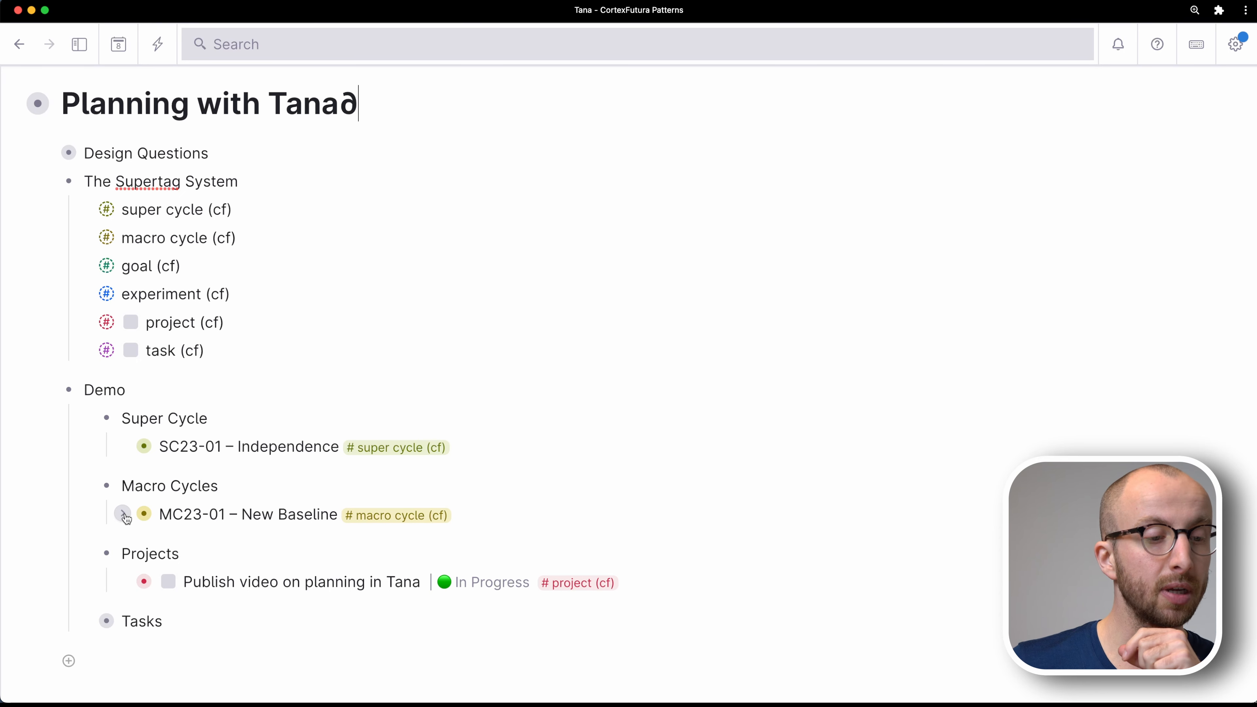
- Open the macro cycle (cf) supertag's configuration beside the outline and examine how its title is built from the Macro Cycle ID and Macro Cycle Name fields
left_click(85, 238, "shift")
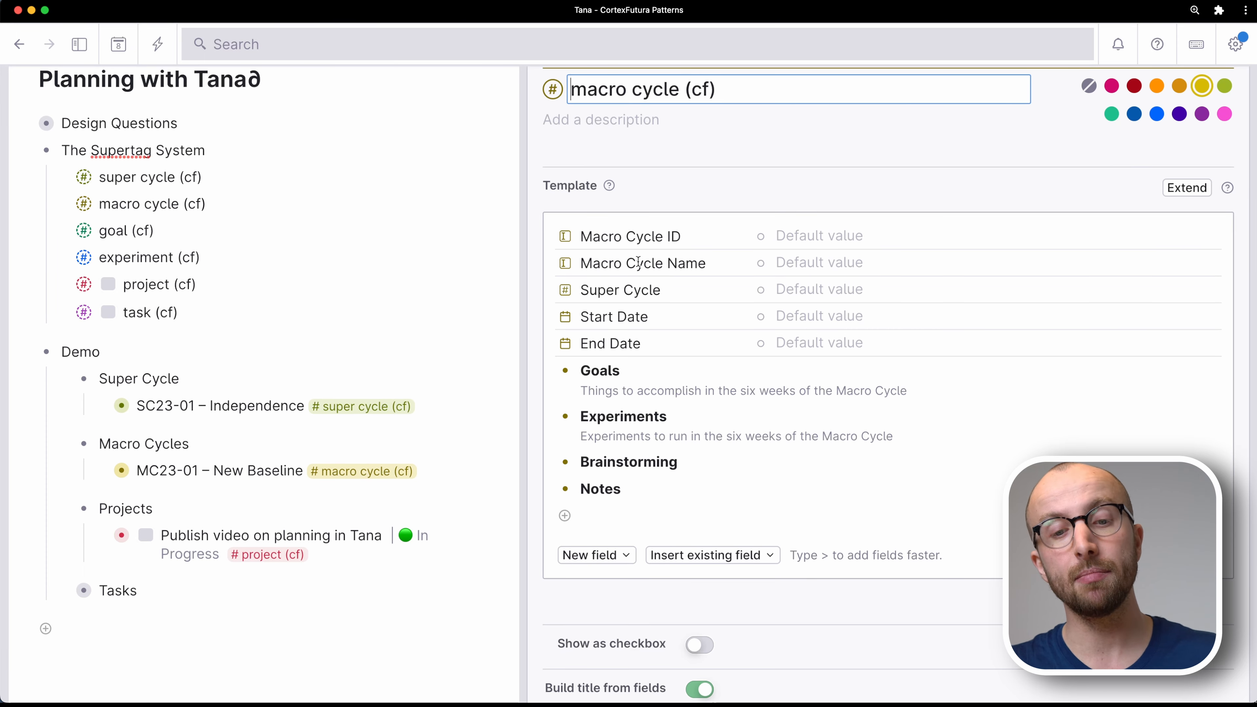
scroll(638, 262, "down", 6)
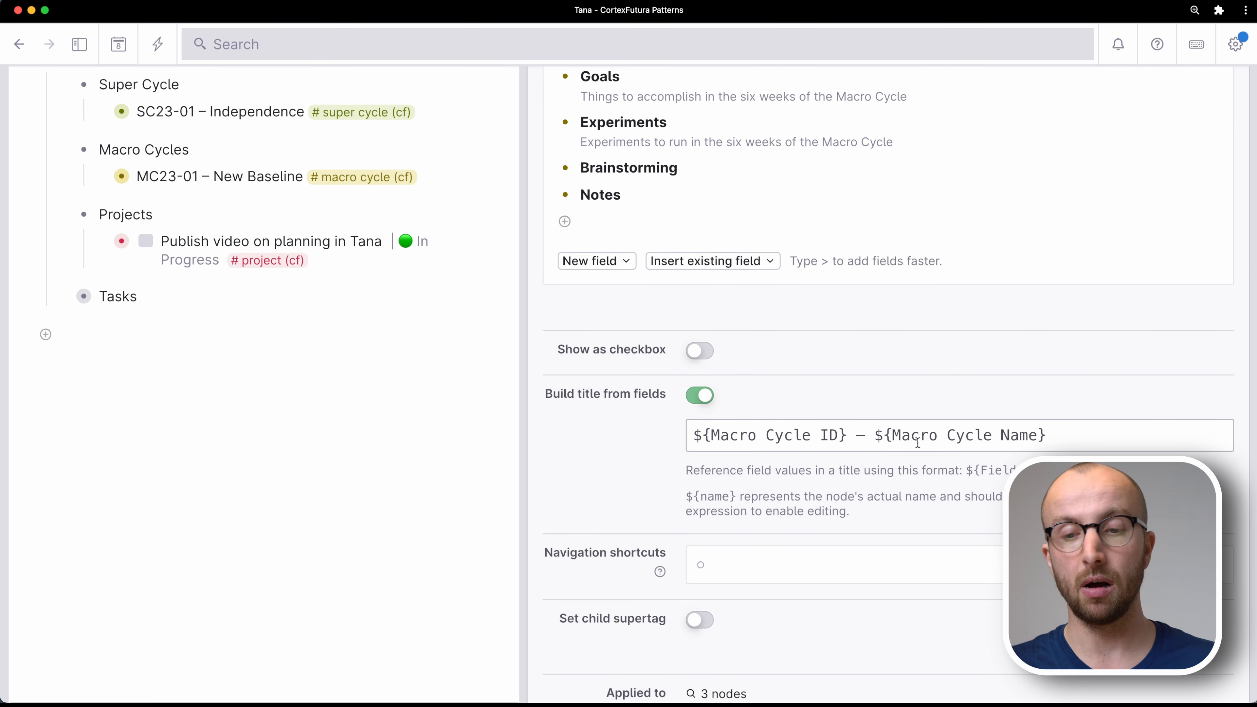
left_click(956, 436)
left_click_drag(955, 435, 739, 436)
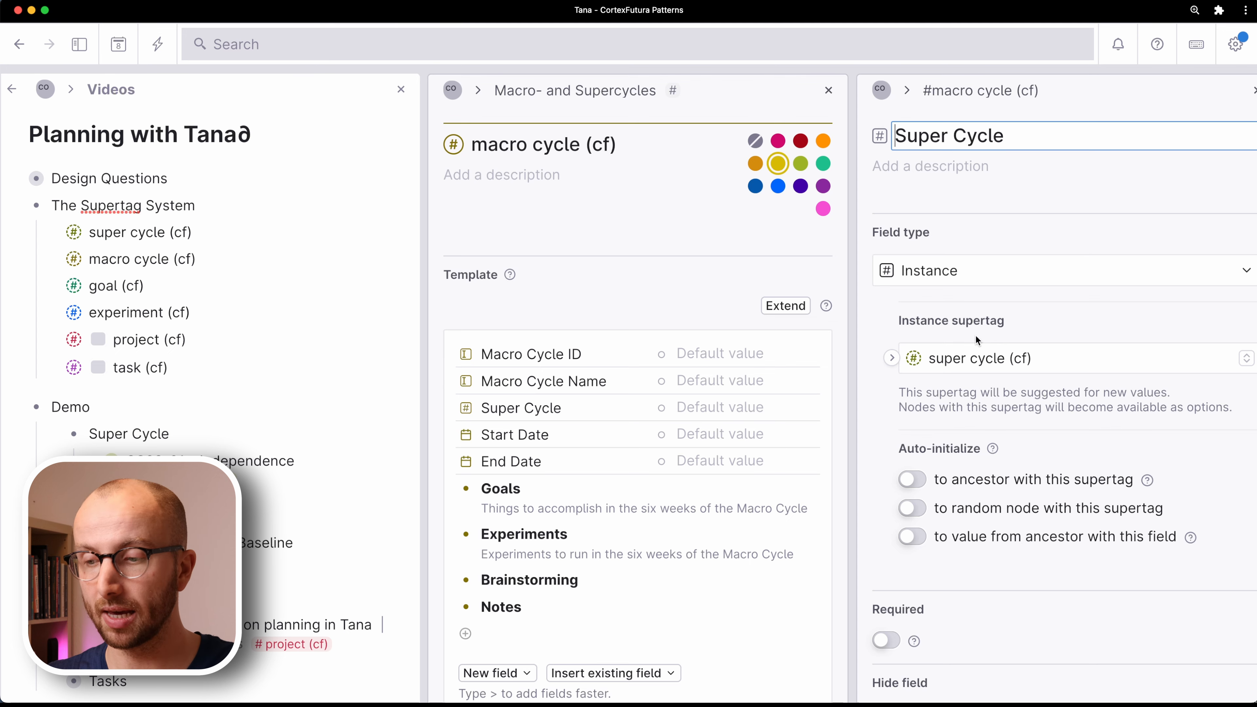
- Examine the Super Cycle field's instance supertag, auto-initialize options and semantic function setting
scroll(975, 335, "down", 5)
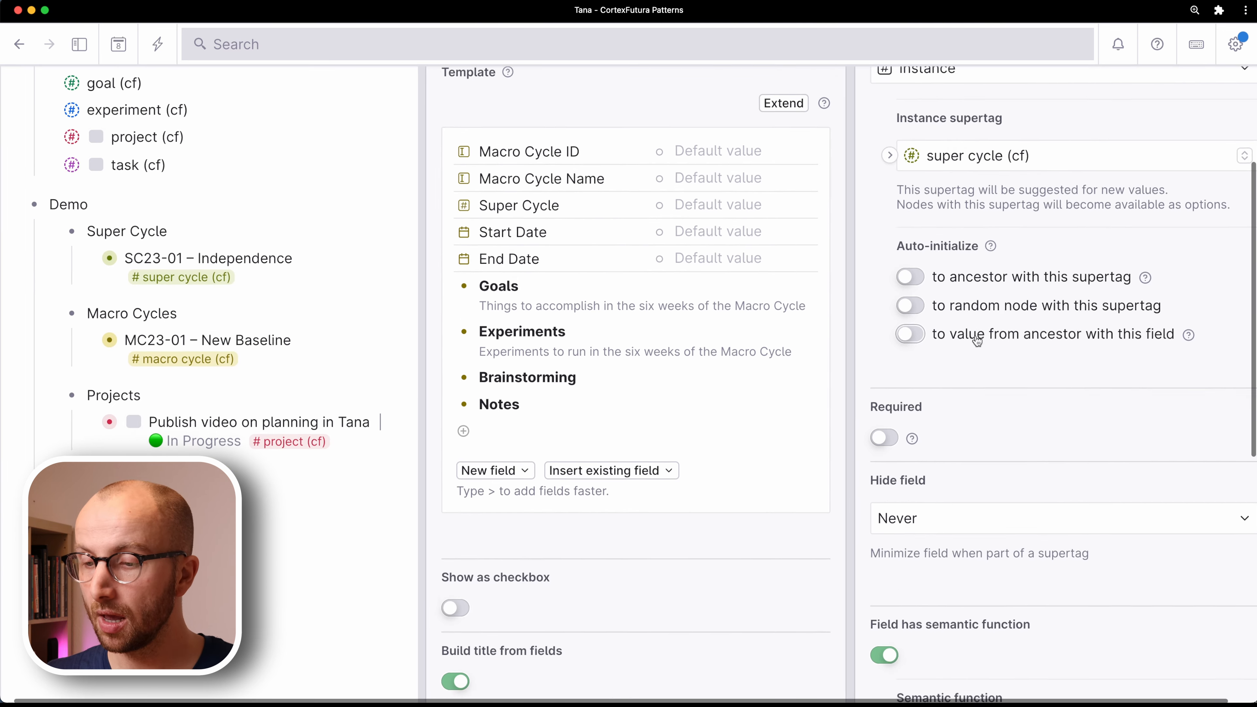
scroll(977, 342, "down", 5)
scroll(943, 267, "down", 3)
left_click_drag(850, 242, 888, 242)
left_click(914, 245)
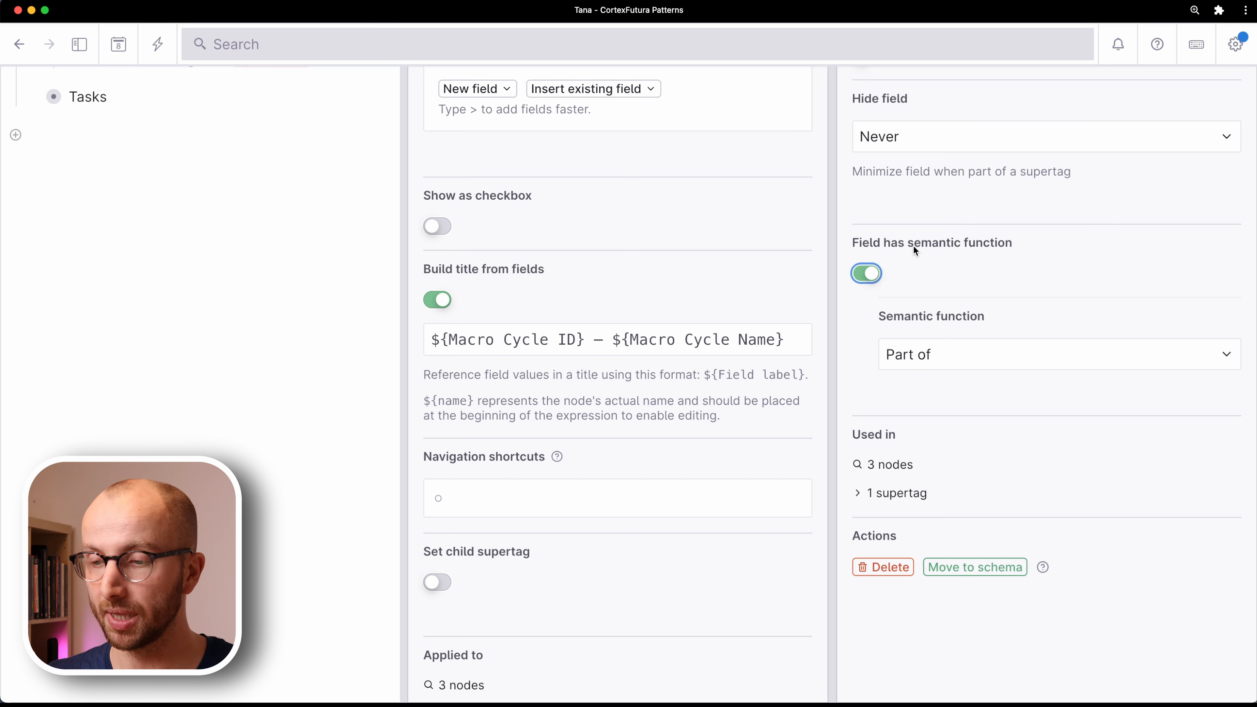
- Check the available semantic function choices for the Super Cycle field, keep Part of, and close the field's configuration
left_click(929, 365)
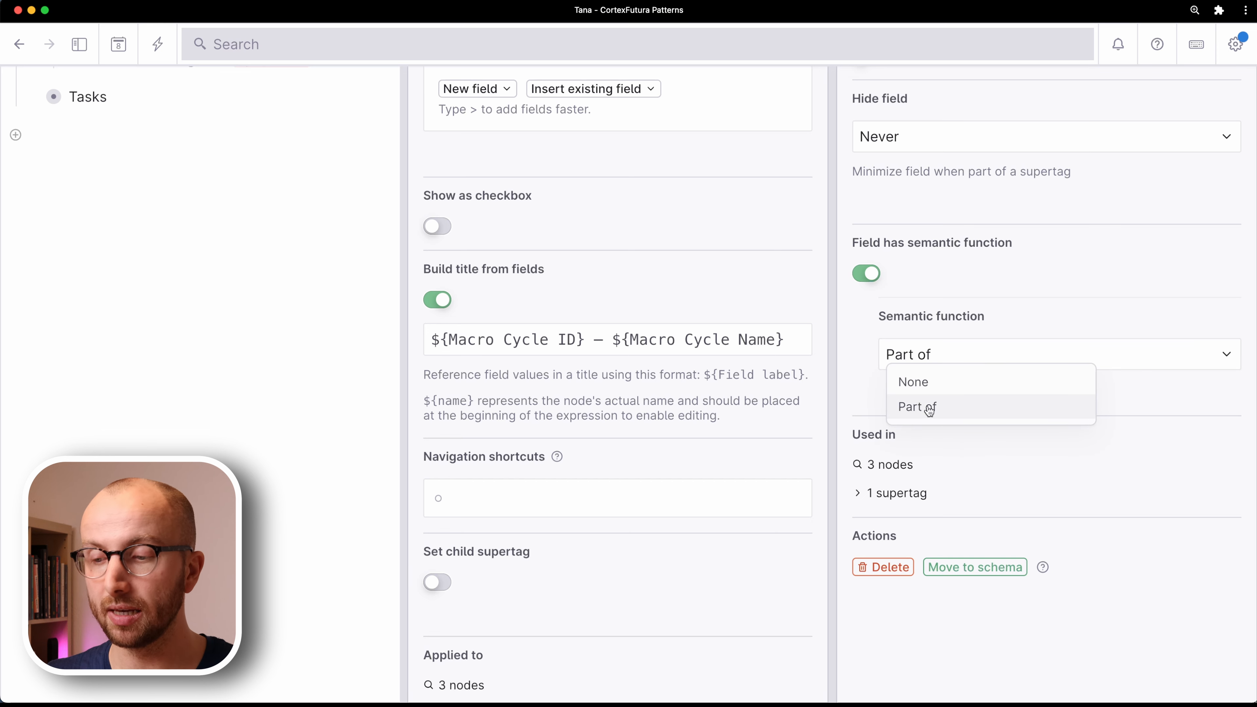
left_click(1028, 249)
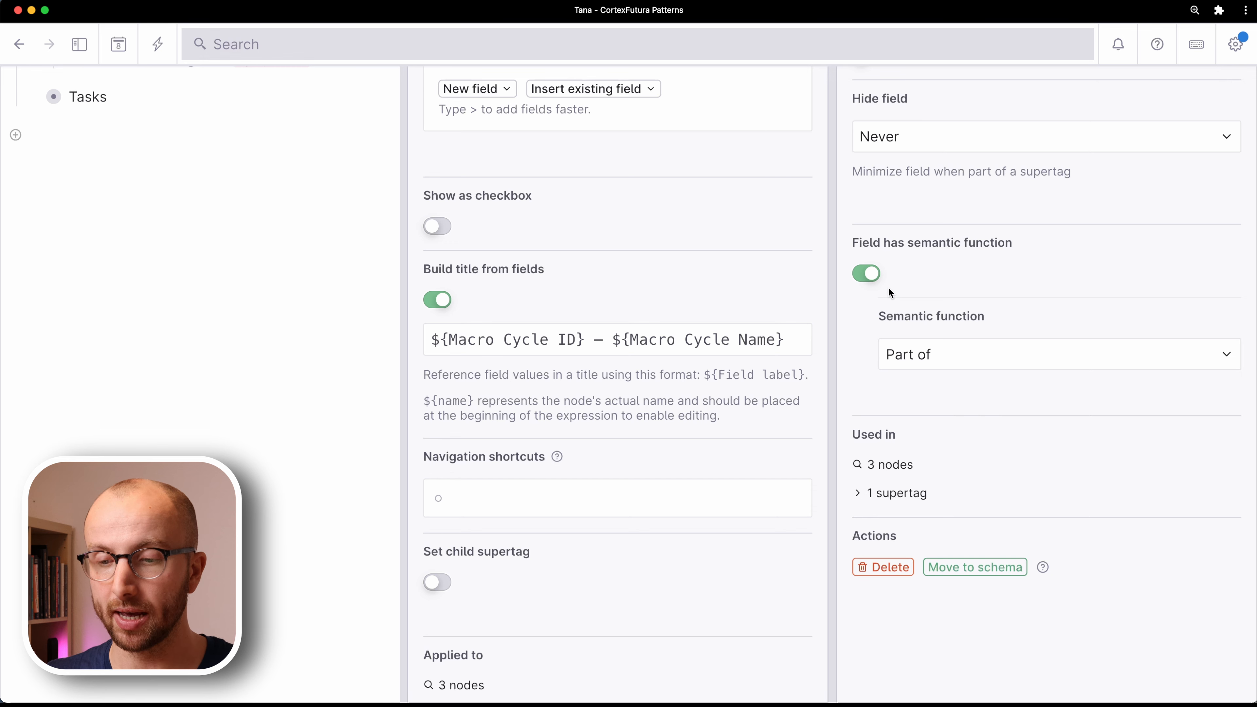
scroll(889, 287, "up", 1)
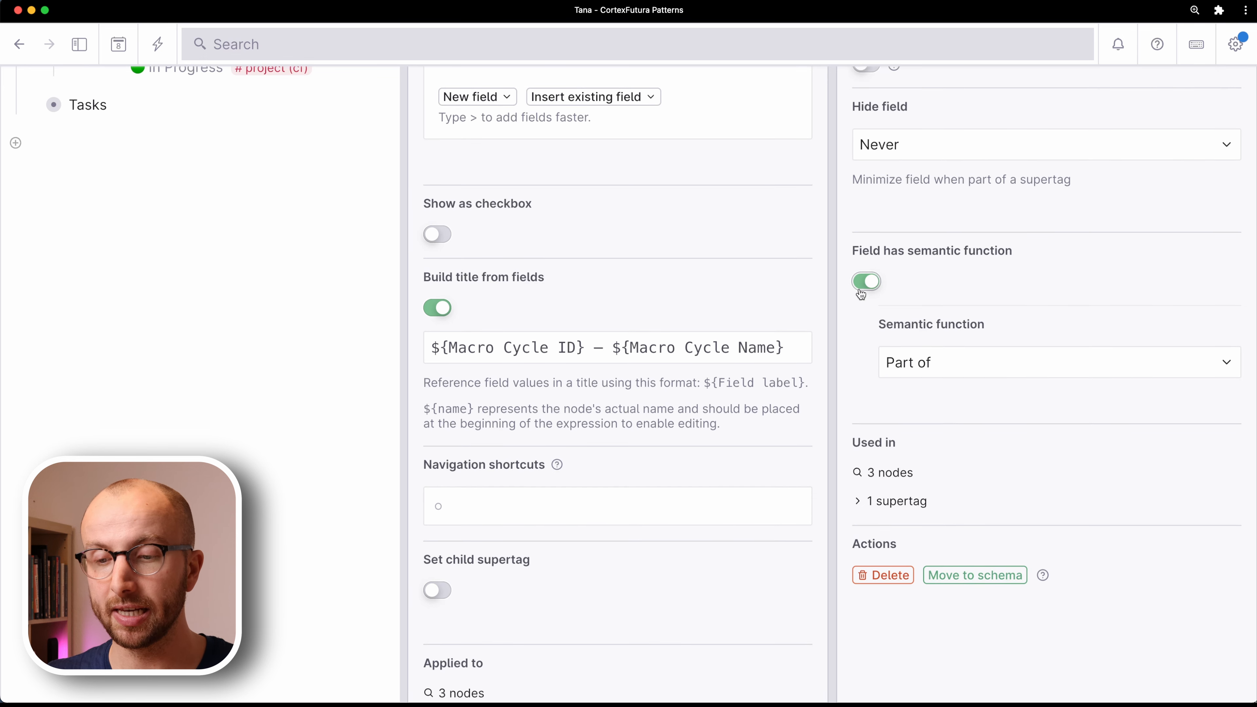
scroll(892, 292, "up", 10)
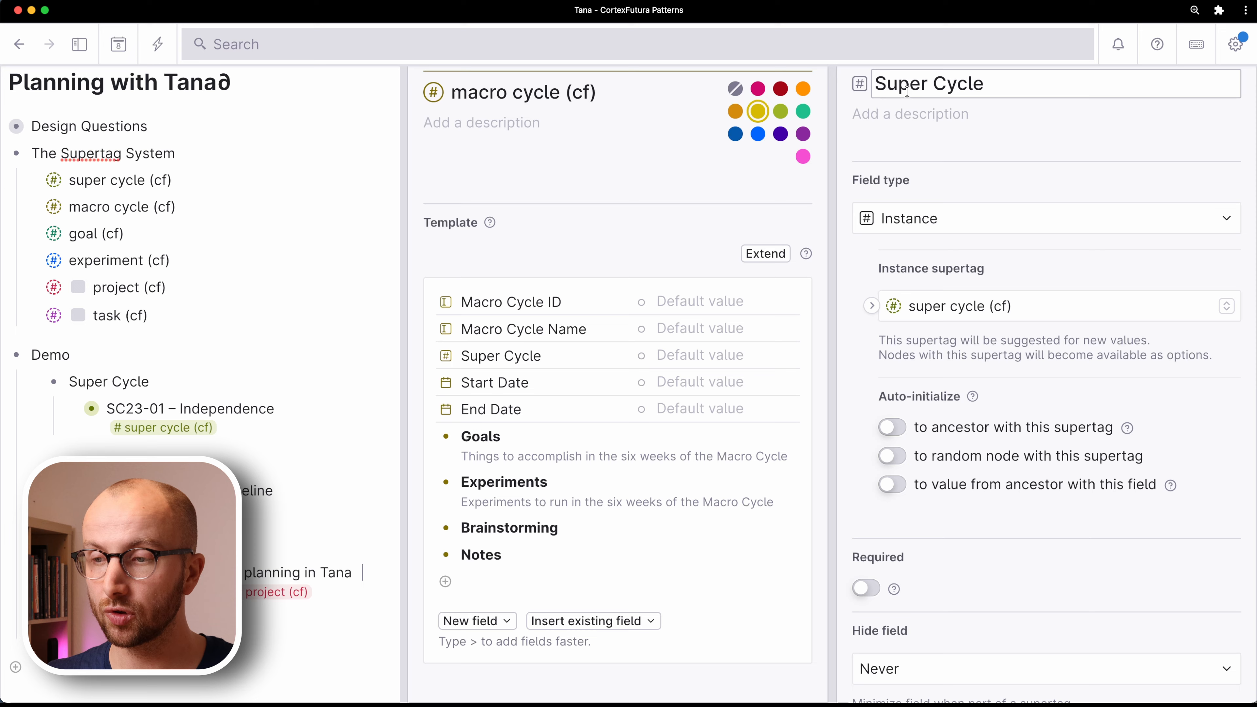
scroll(983, 111, "up", 2)
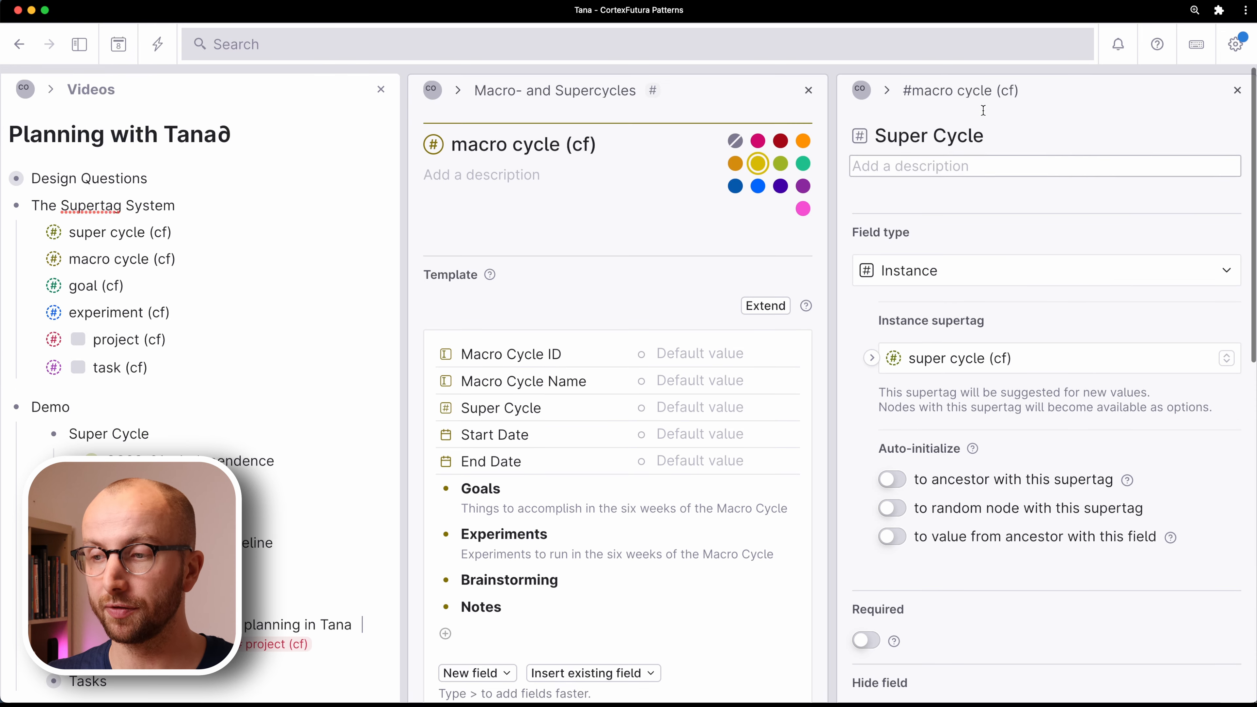
left_click(1234, 90)
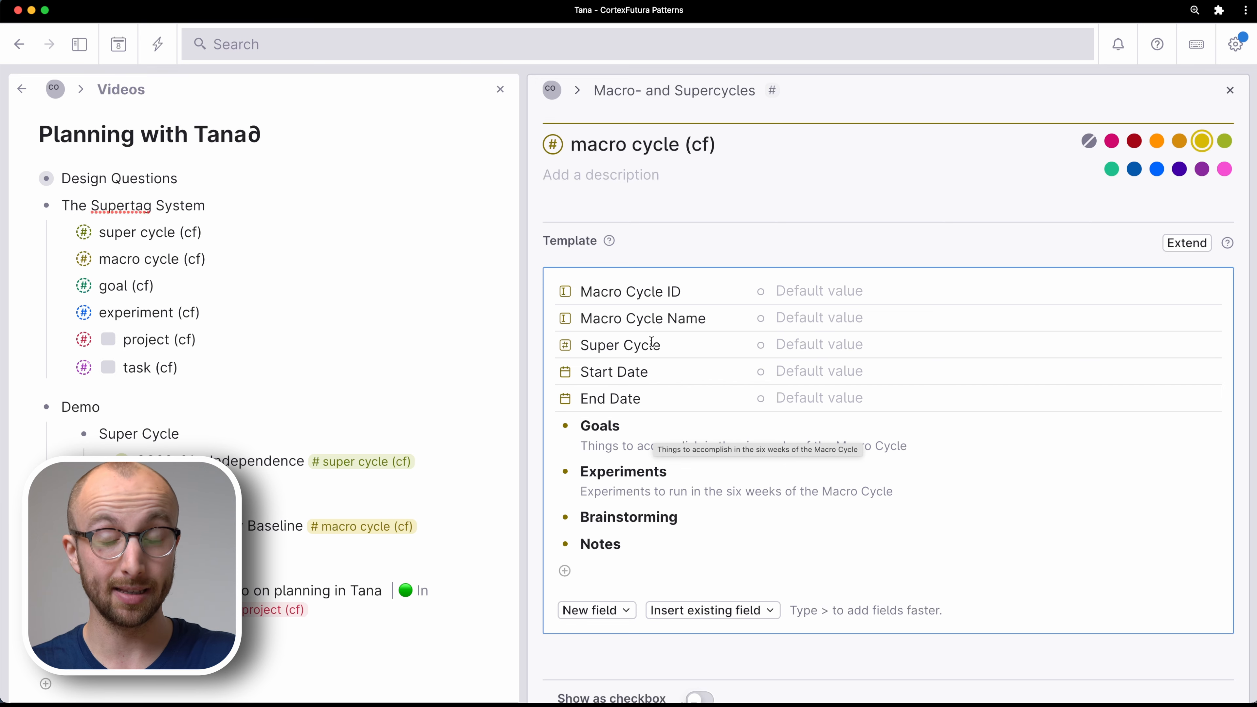
- Add a new unnamed field below End Date in the macro cycle (cf) template
left_click(614, 371)
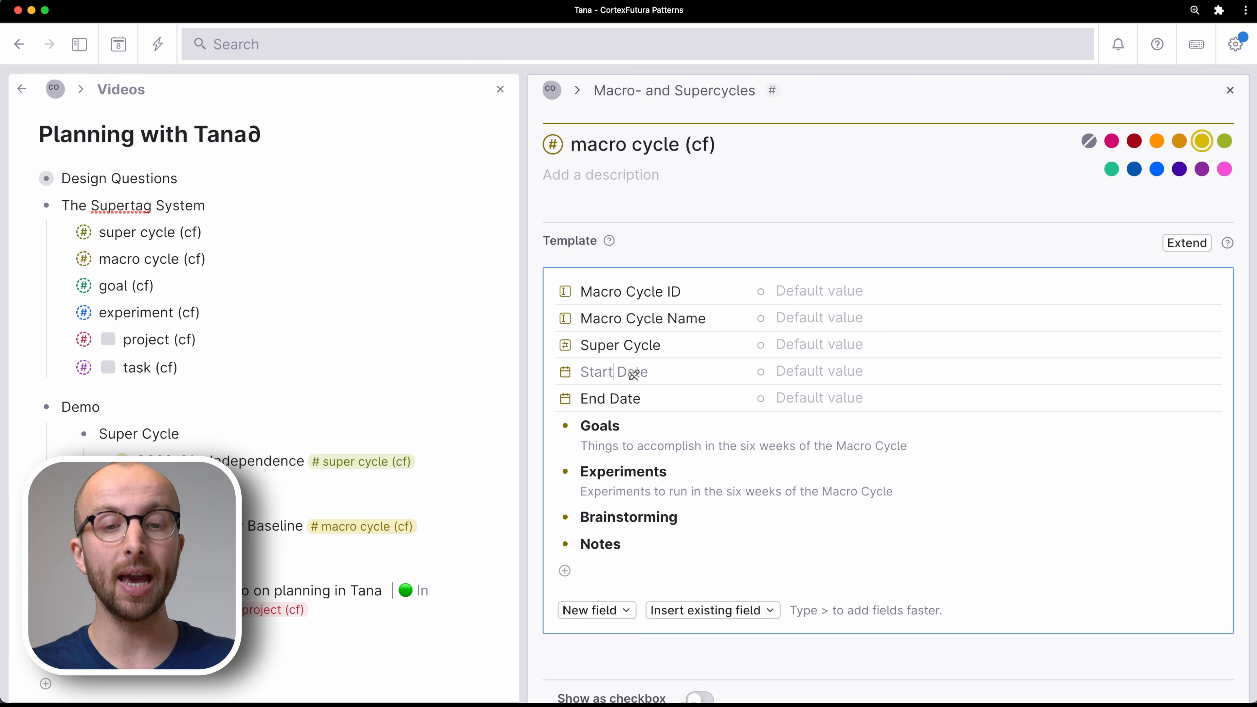
left_click(637, 395)
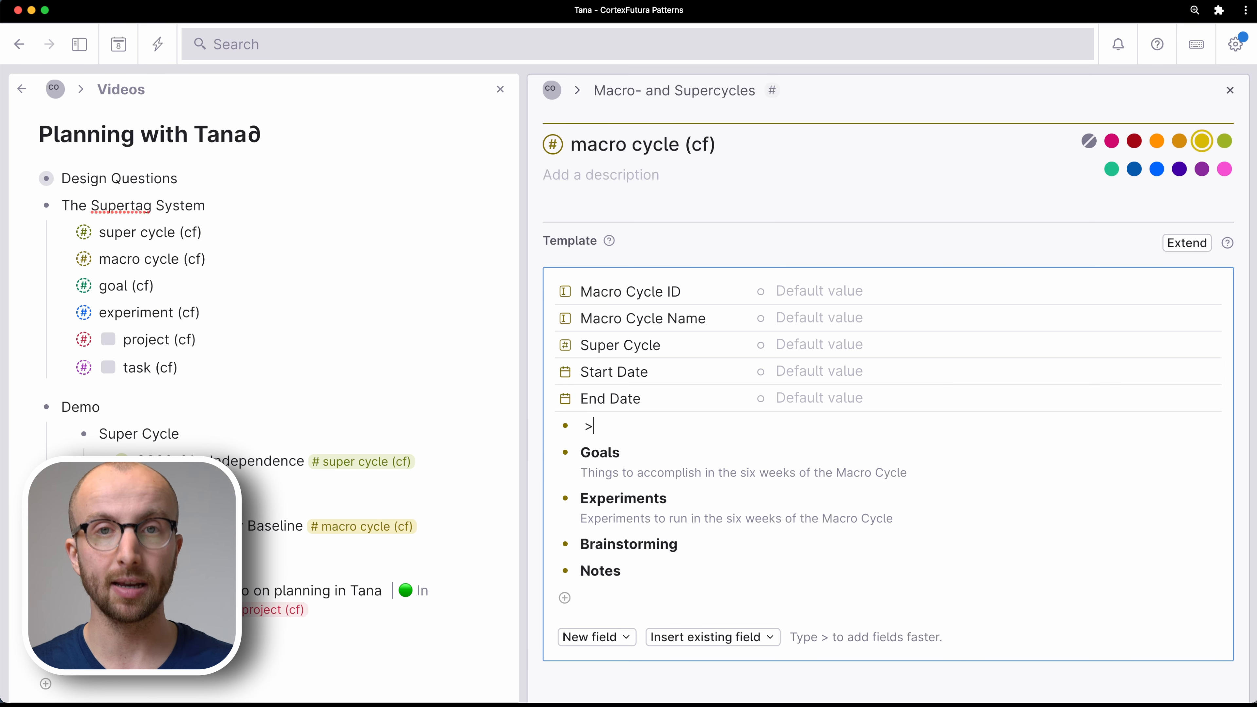
key("BackSpace")
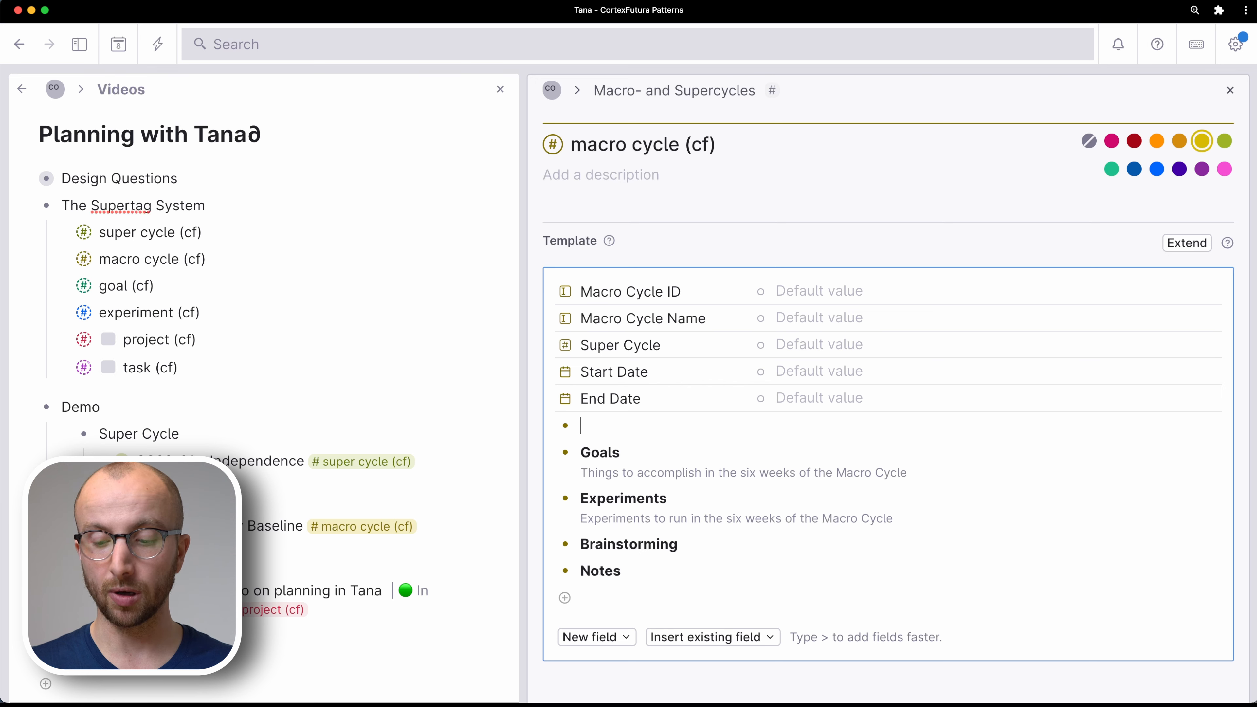
type(">")
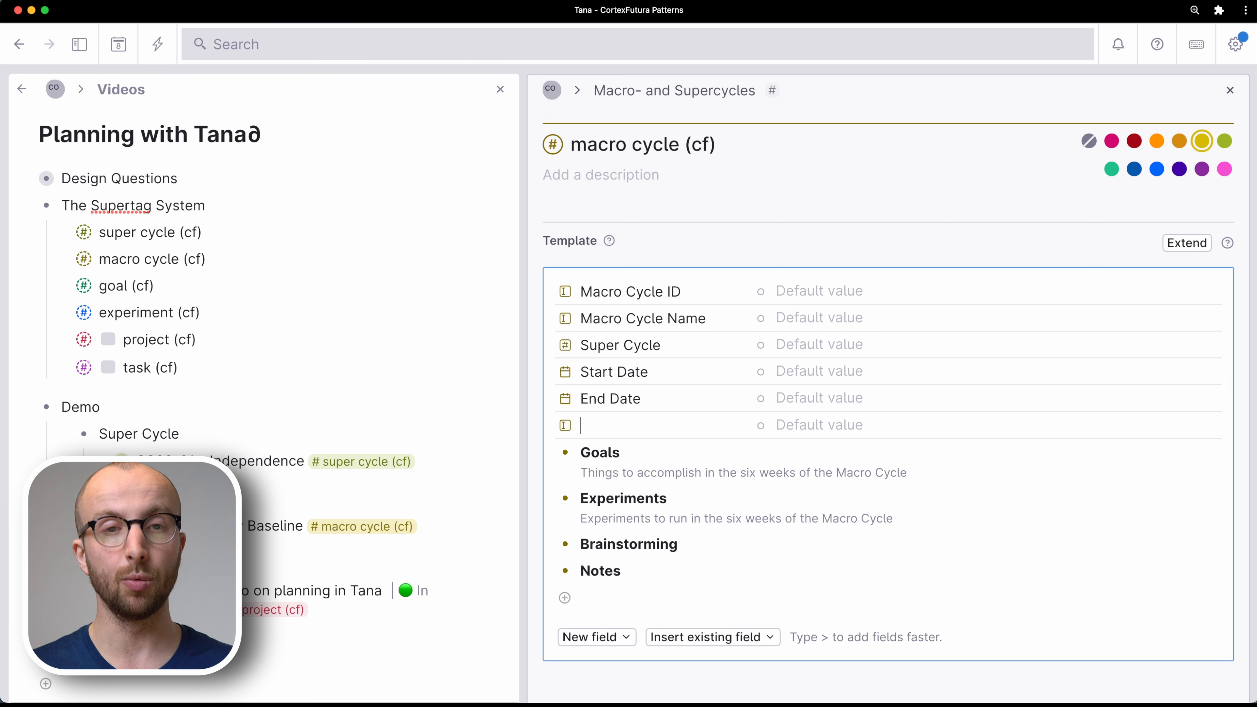
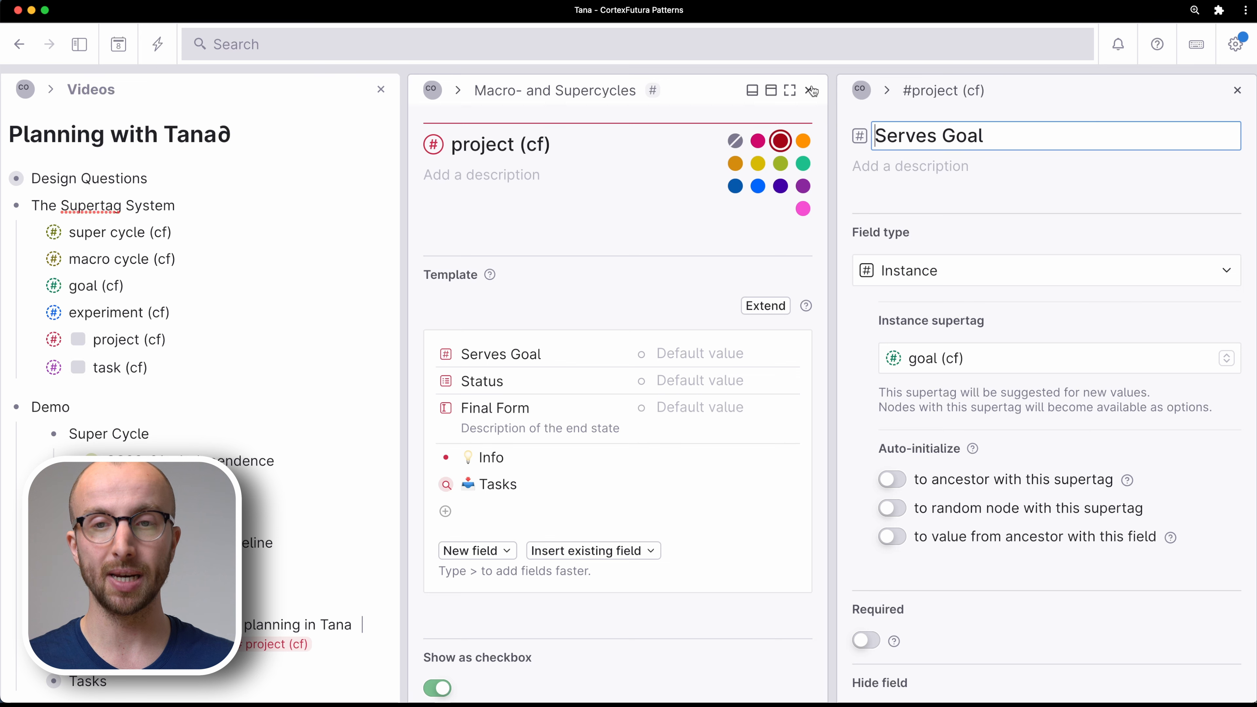
- Replace the Serves Goal configuration with the Status field's from the project (cf) template, examine its pre-determined options, and close it
left_click(1241, 91)
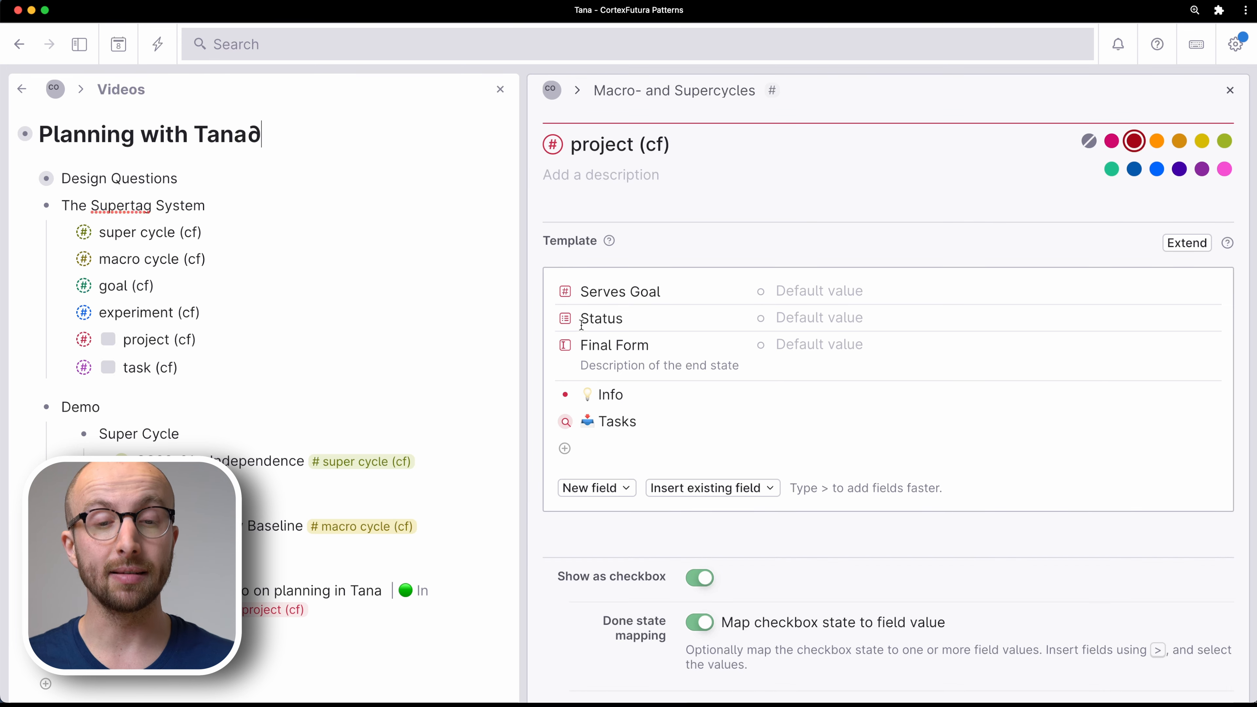
left_click(566, 319)
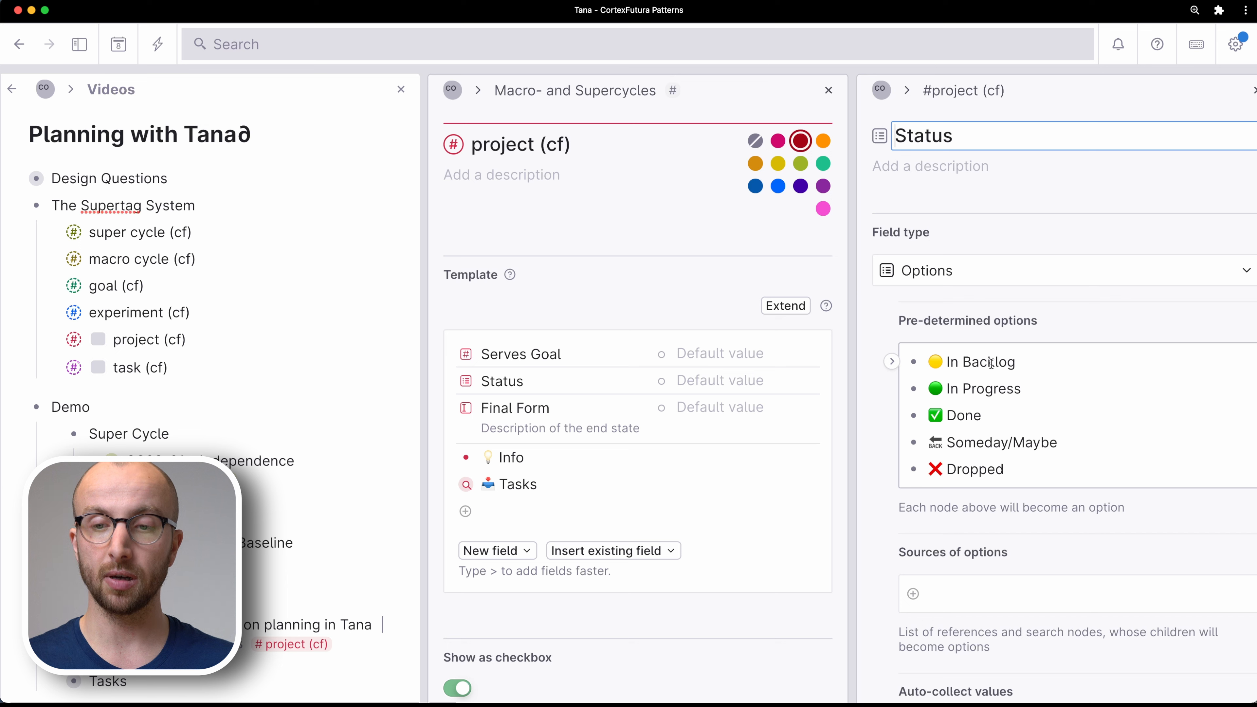
left_click_drag(943, 363, 1015, 363)
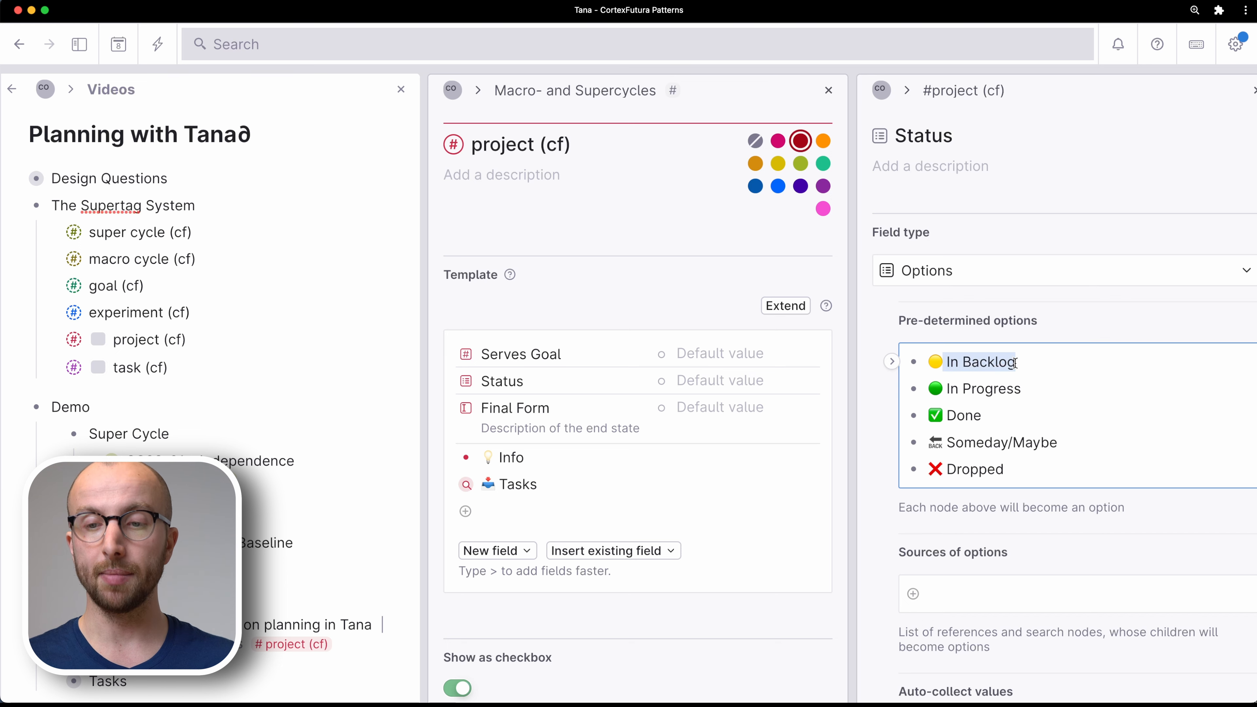
mouse_move(948, 389)
left_mouse_down()
mouse_move(1020, 390)
mouse_move(947, 415)
left_mouse_up()
left_click(1001, 445)
double_click(1001, 445)
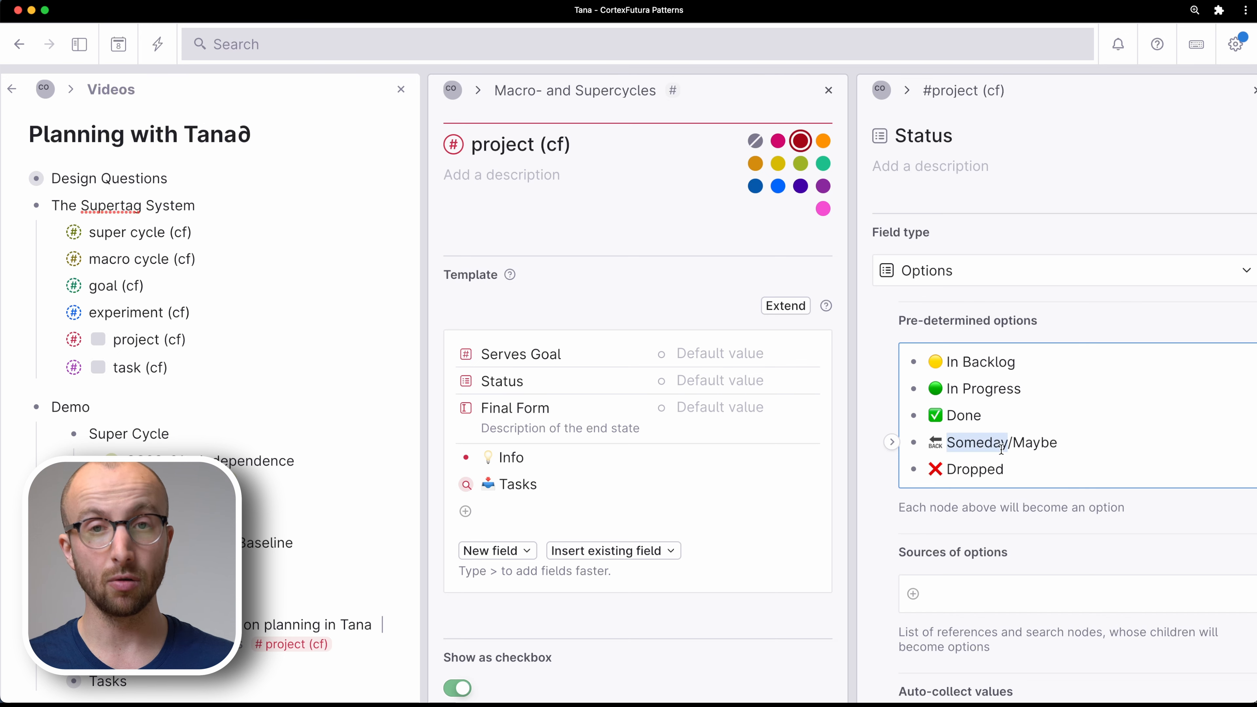
scroll(1000, 448, "right", 1)
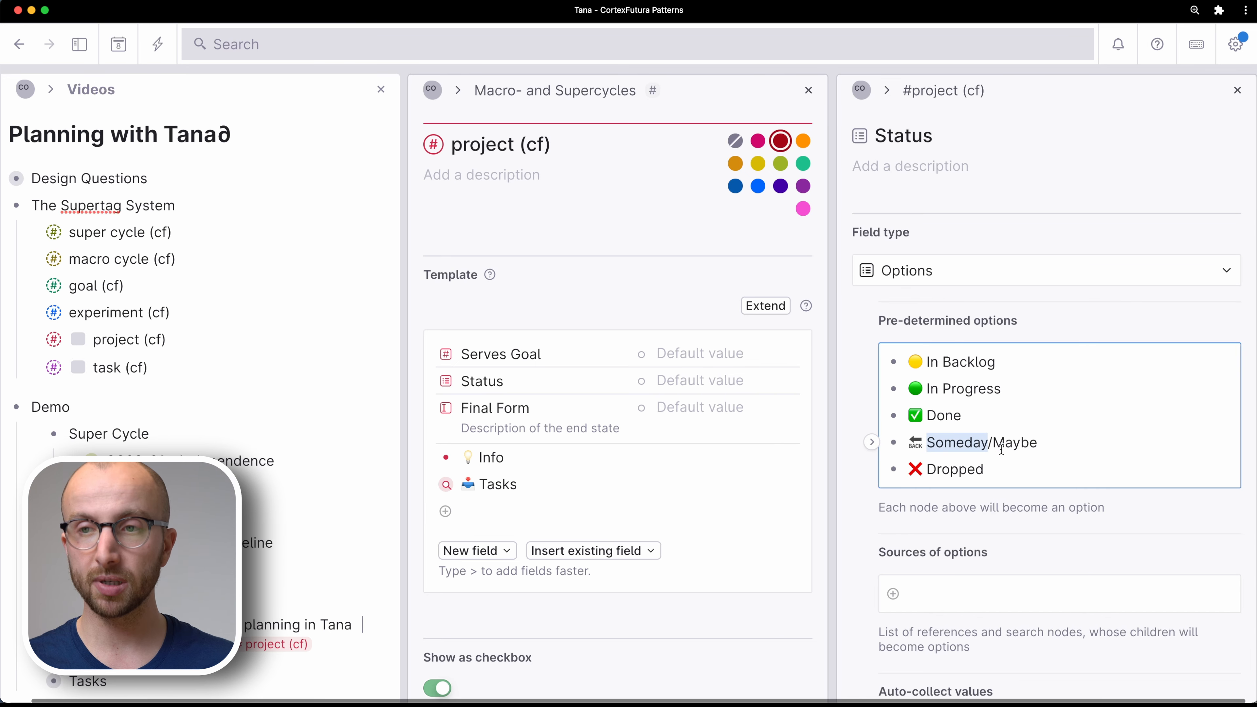
left_click(1239, 91)
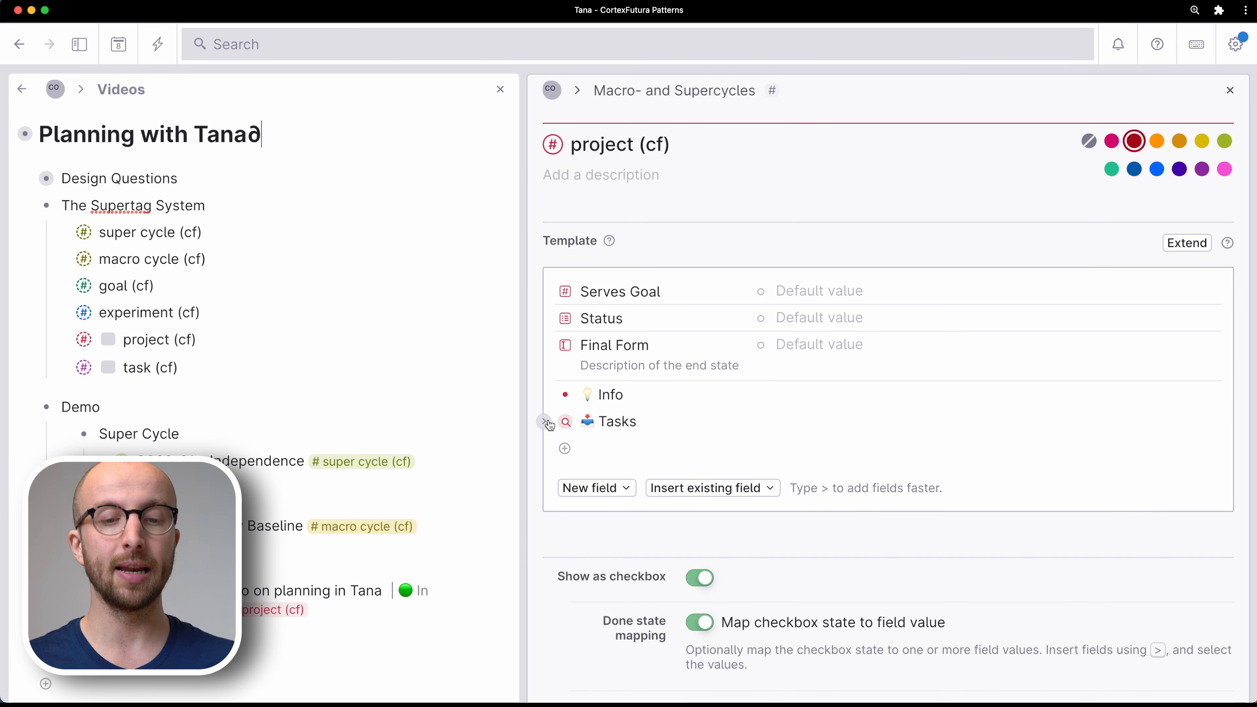
- Expand the Tasks search in the project (cf) template and examine its search expression for task (cf) nodes whose Project is PARENT
left_click(544, 421)
left_click(685, 422)
scroll(685, 425, "down", 3)
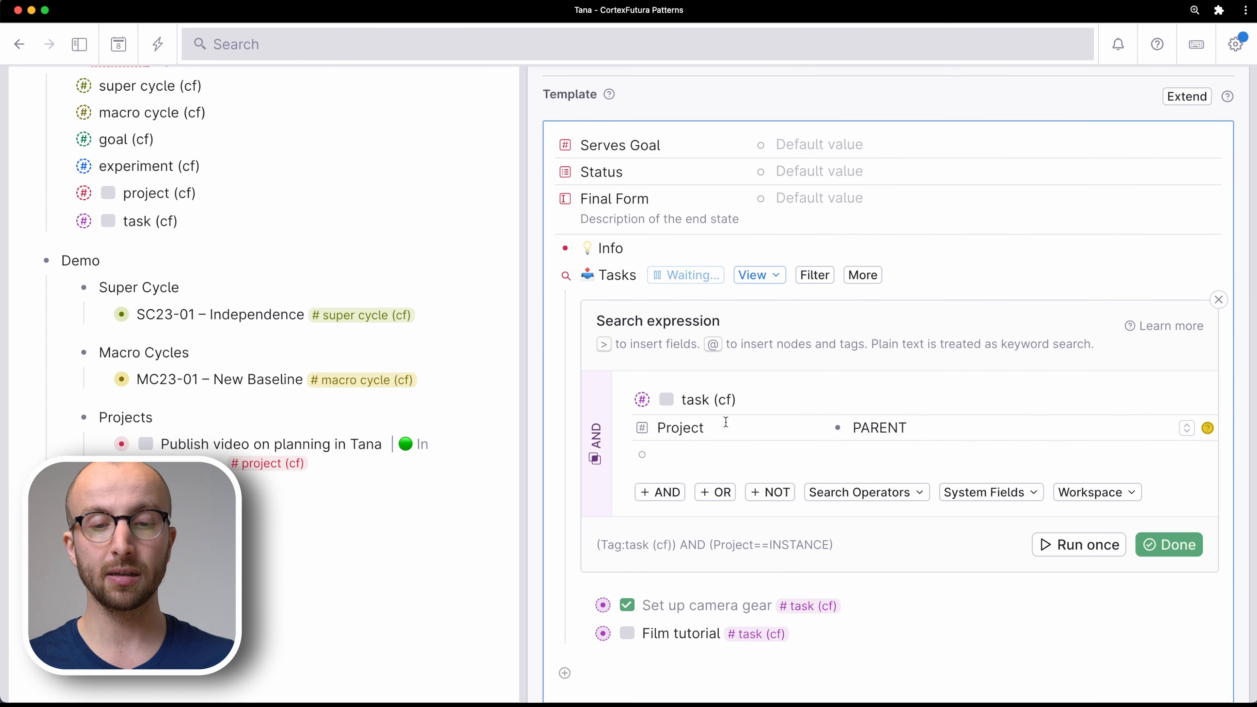
double_click(882, 427)
scroll(883, 427, "up", 3)
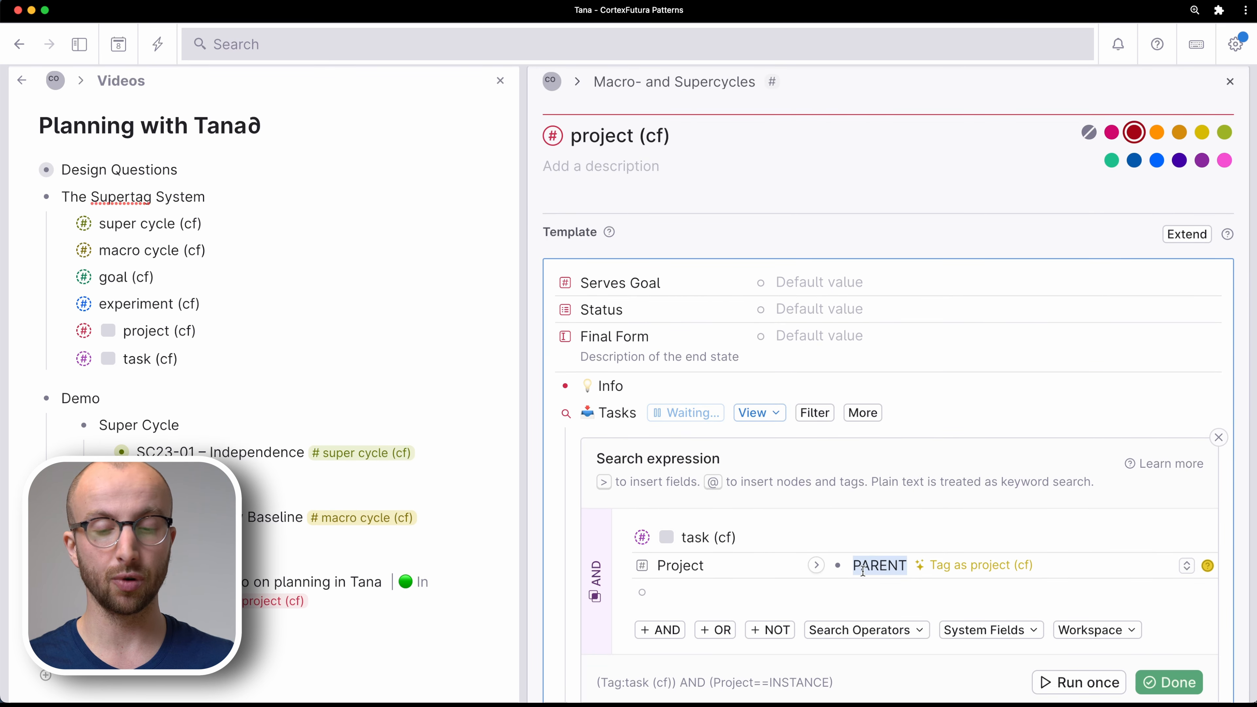
scroll(869, 543, "down", 2)
scroll(621, 338, "up", 1)
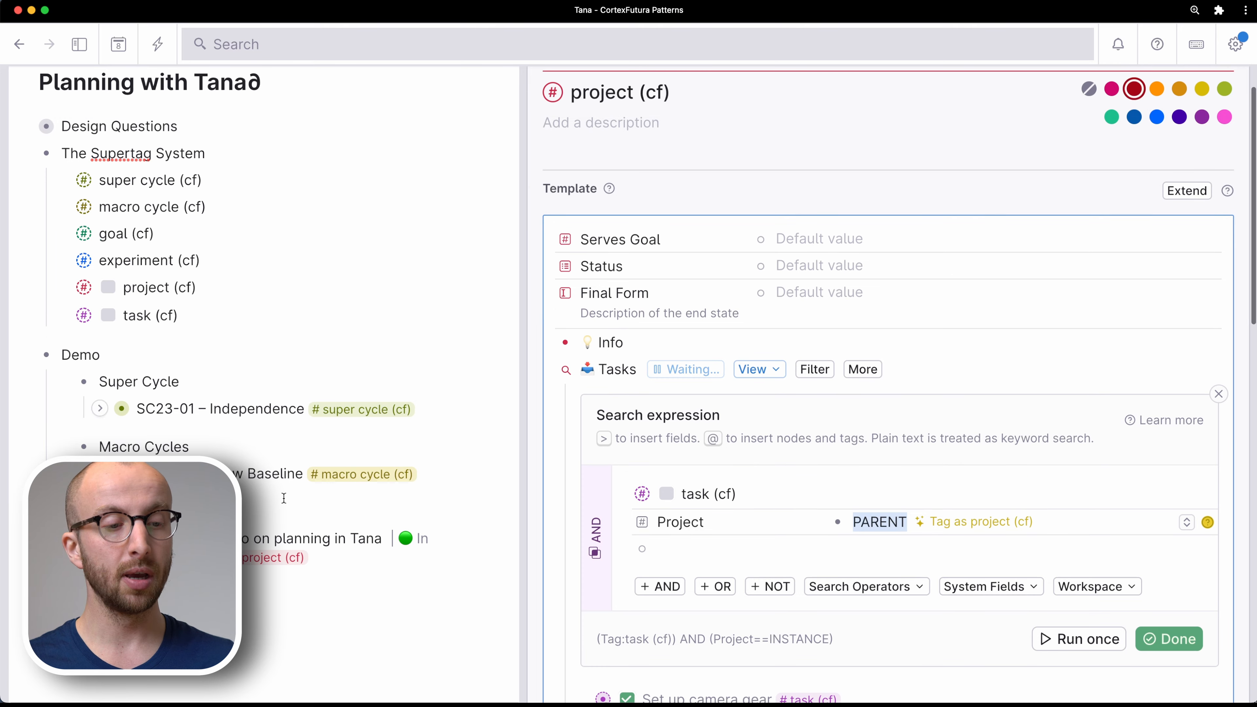
- Widen the outline pane and inspect the Tasks search inside the "Publish video on planning in Tana" project
left_click_drag(523, 346, 726, 349)
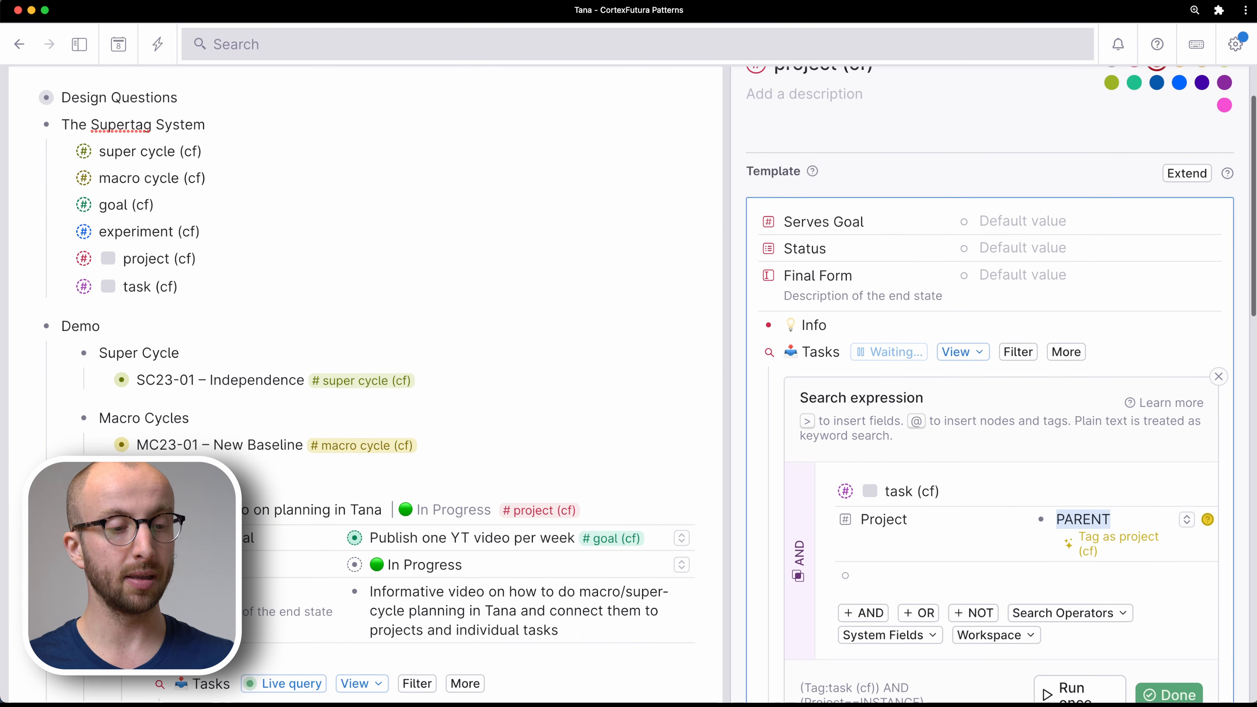
scroll(223, 364, "down", 3)
left_click_drag(178, 370, 336, 370)
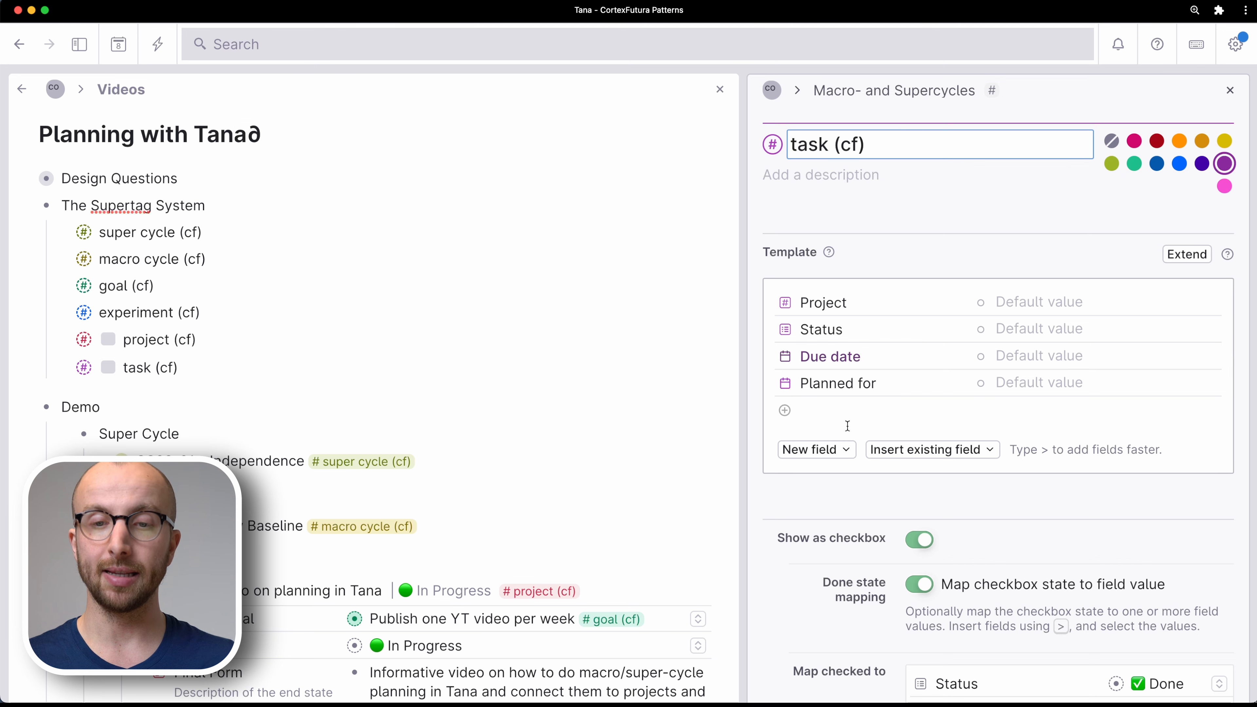
- Open the Project field's configuration from the task (cf) template and examine its instance supertag, auto-initialize options and semantic function
left_click(785, 303)
scroll(954, 414, "down", 3)
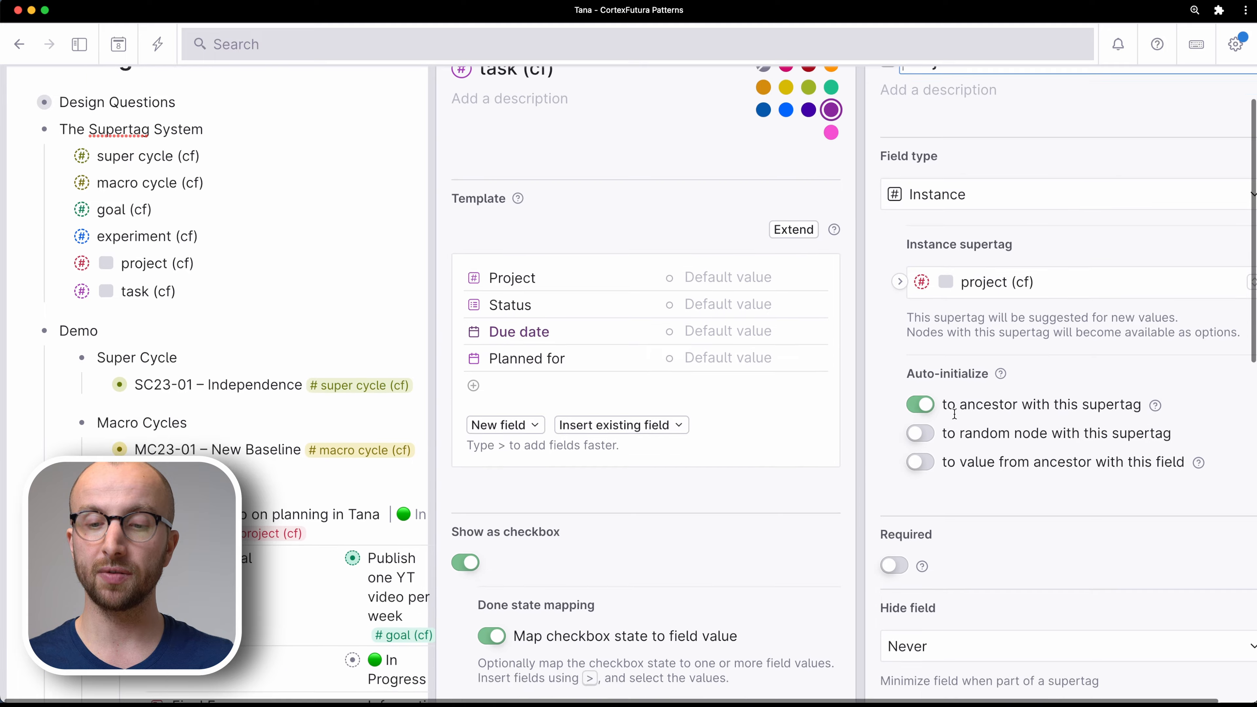
scroll(954, 414, "down", 5)
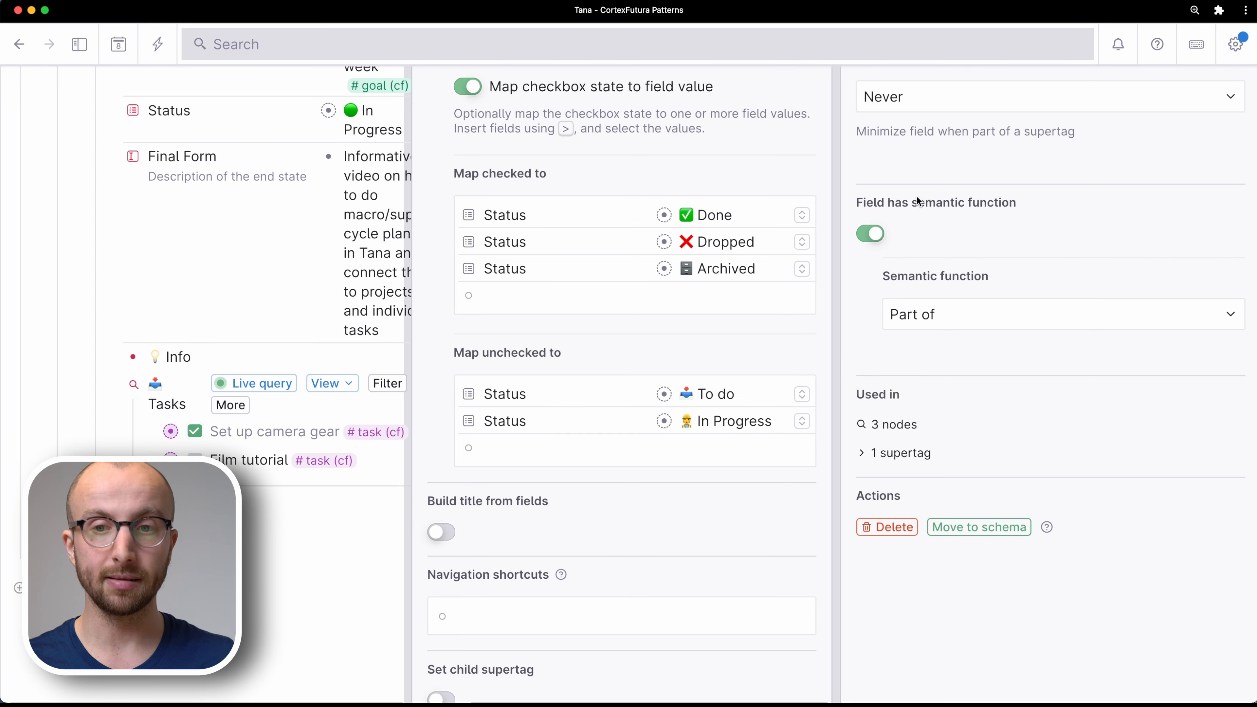
scroll(949, 317, "up", 6)
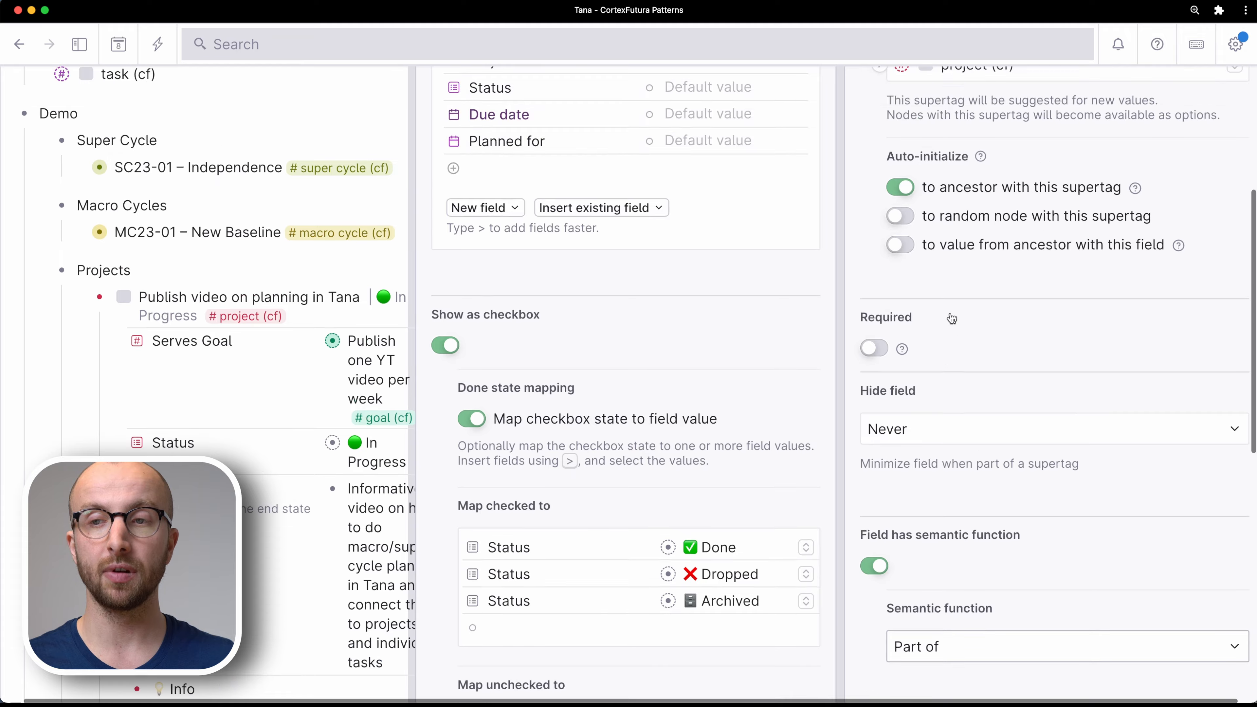
- Close the Project field's configuration and review the task (cf) template together with its checkbox settings
scroll(952, 319, "up", 5)
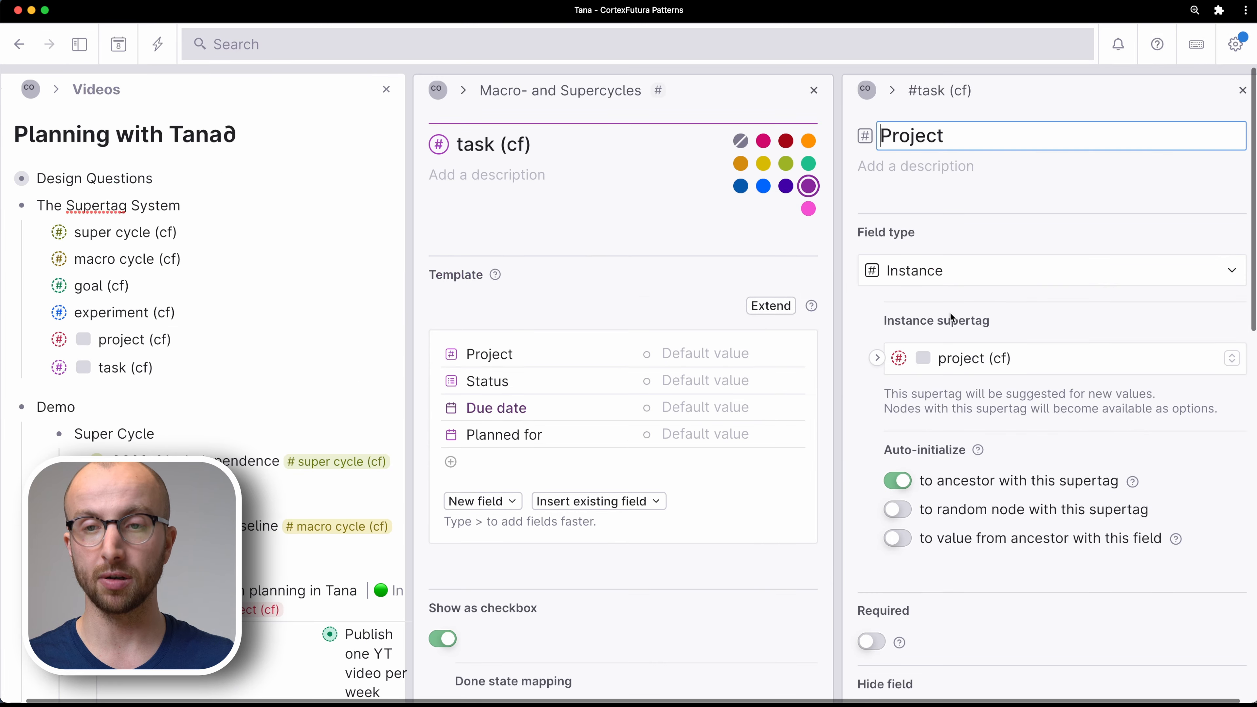
left_click(1244, 91)
scroll(921, 366, "down", 3)
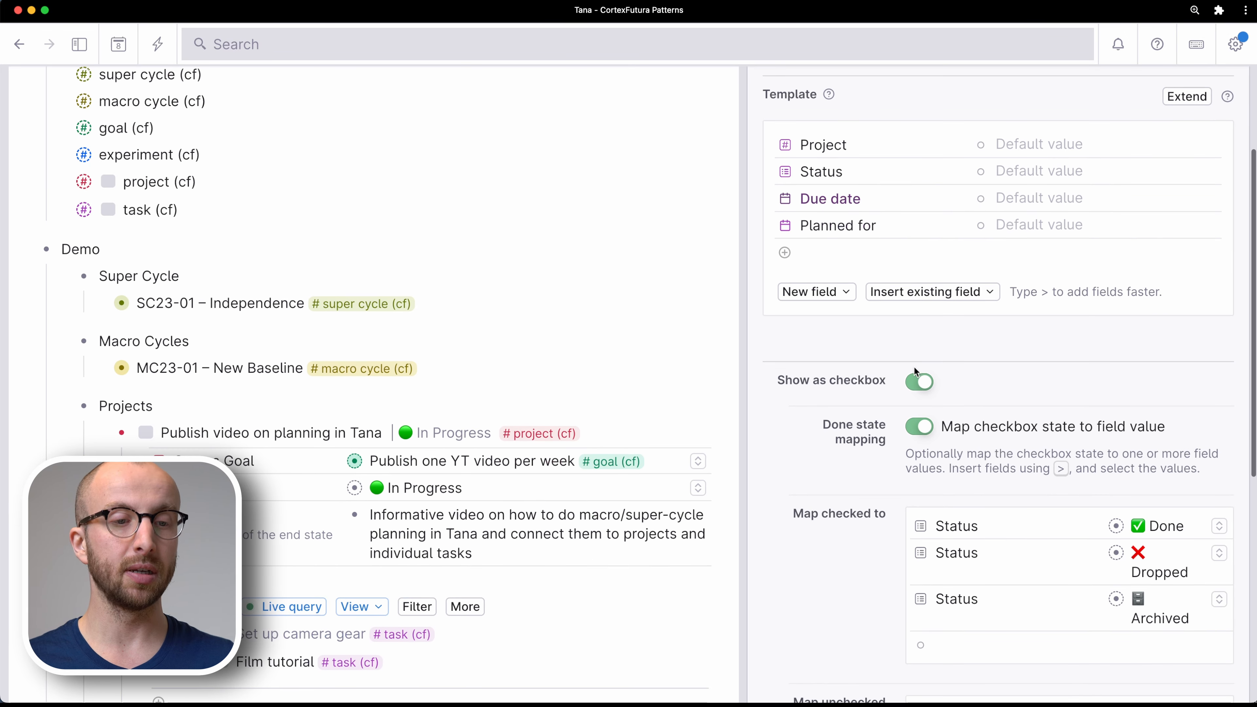
scroll(396, 547, "down", 2)
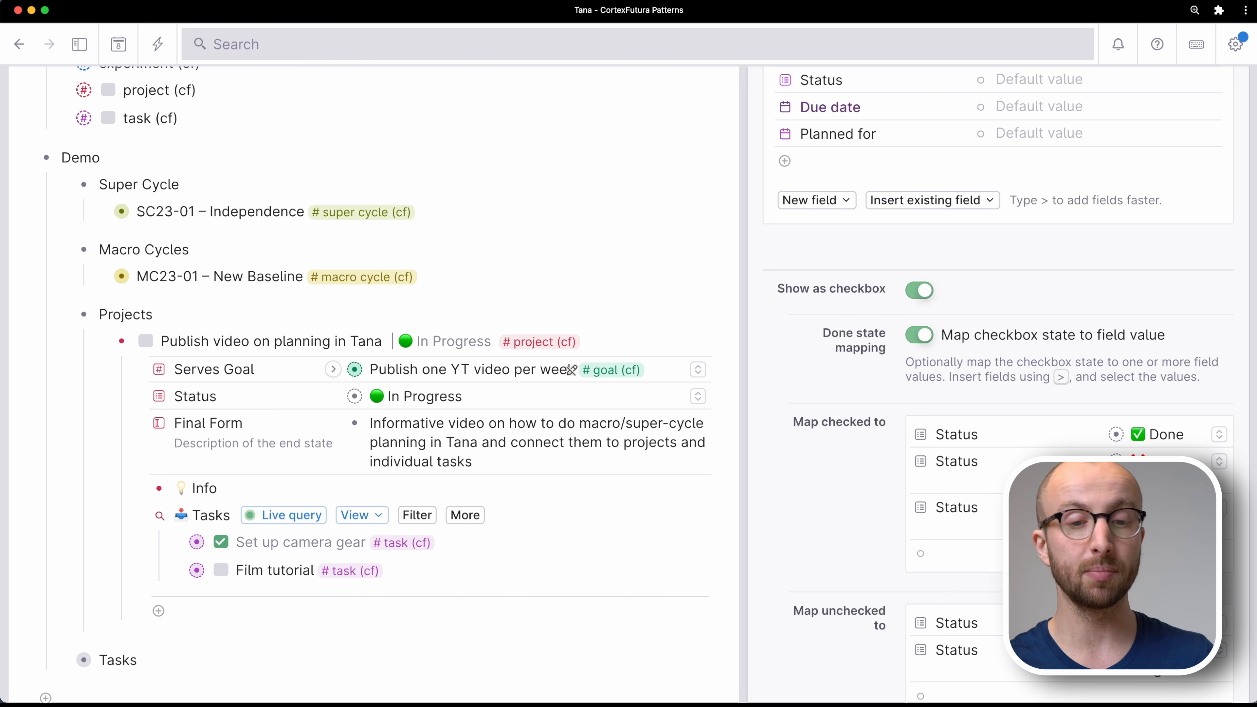
scroll(625, 378, "up", 3)
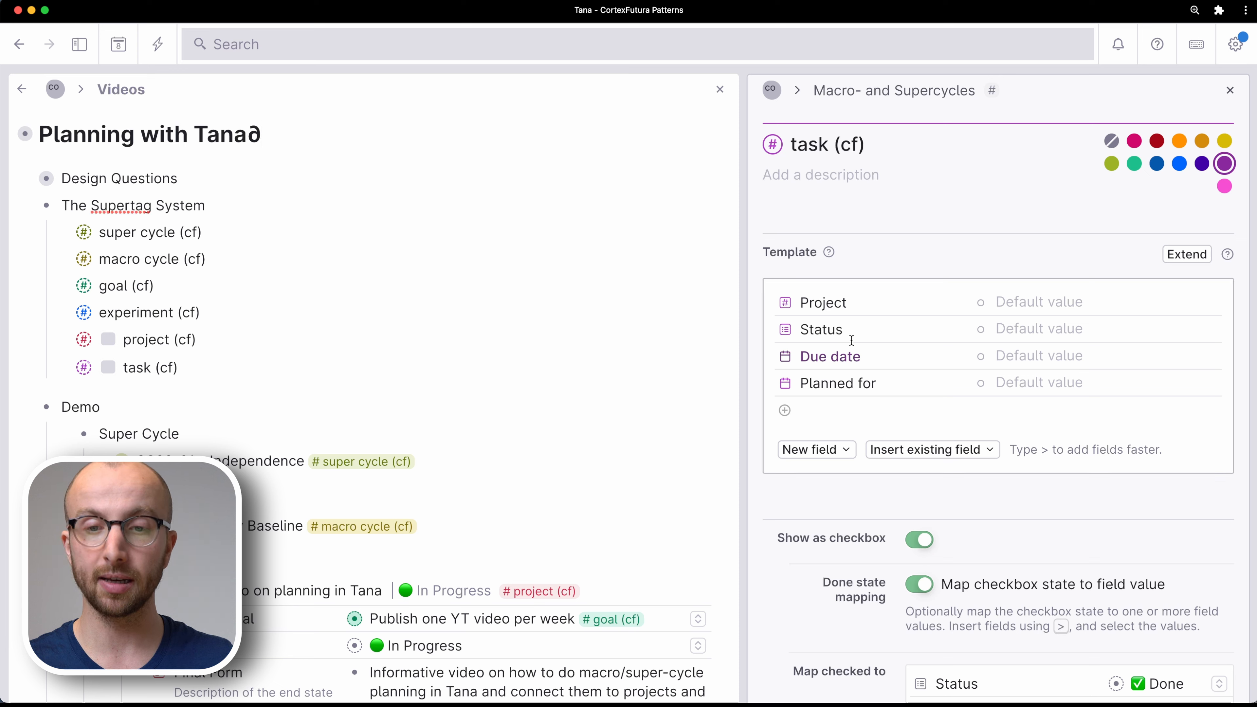
- Inspect the configurations of the Status and Planned for fields in the task (cf) template, including the Status field's pre-determined options
left_click(789, 333)
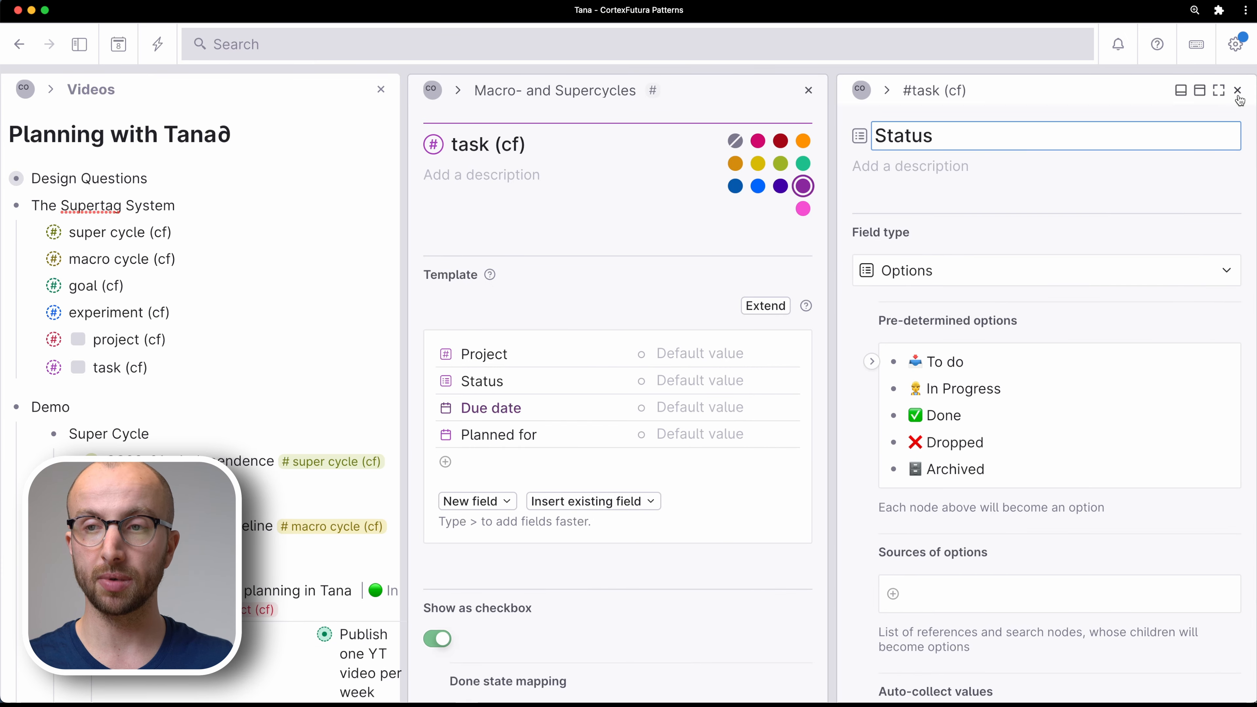
left_click(1238, 91)
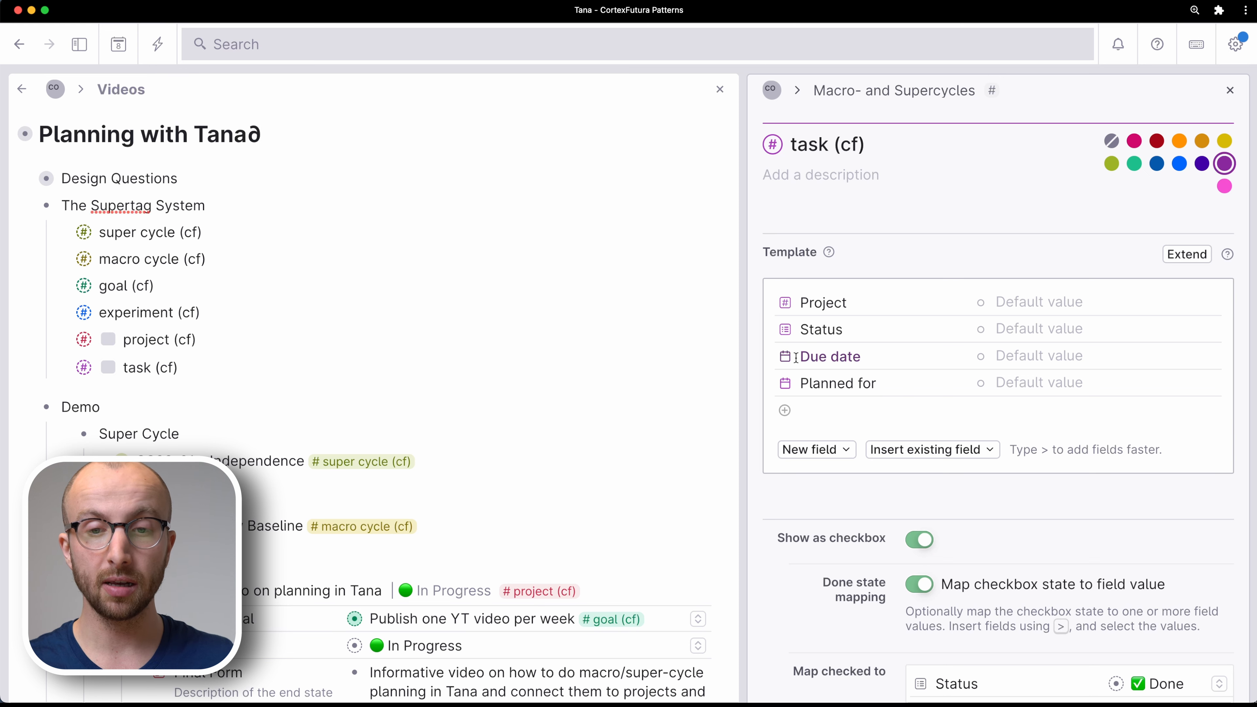
left_click(785, 388)
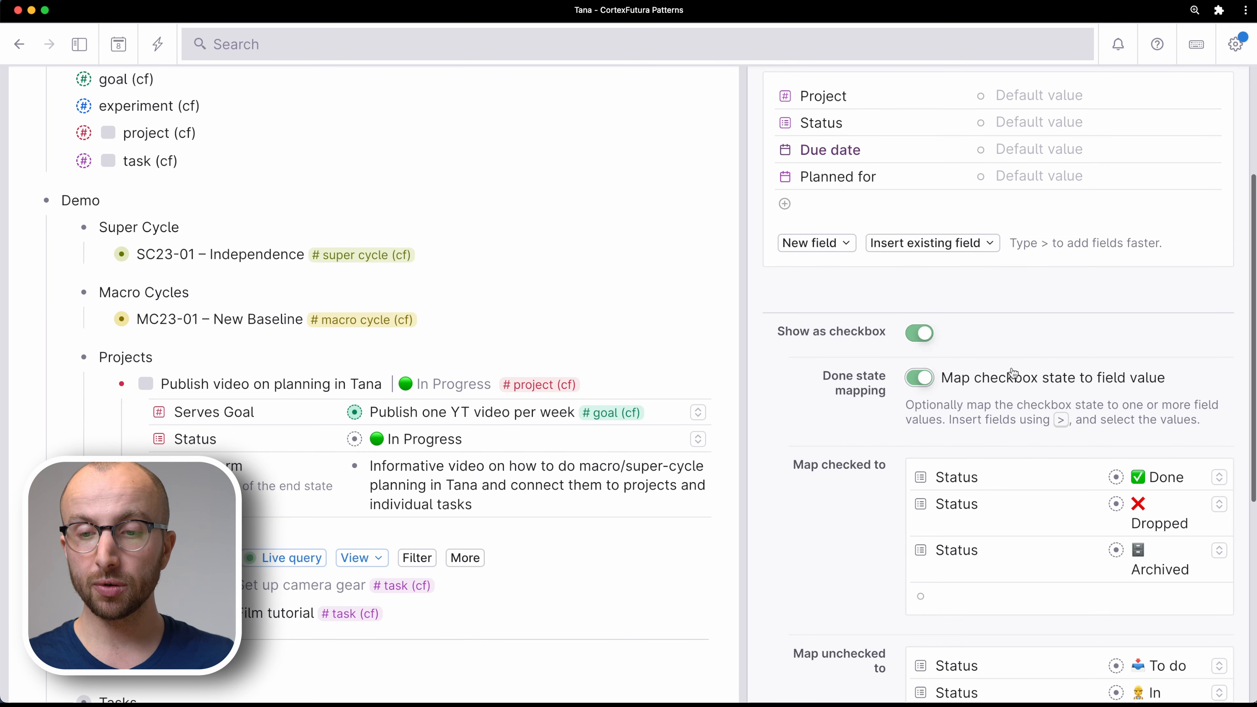
- Examine which Status values the task (cf) done state mapping assigns to the checked and unchecked states
scroll(841, 490, "down", 4)
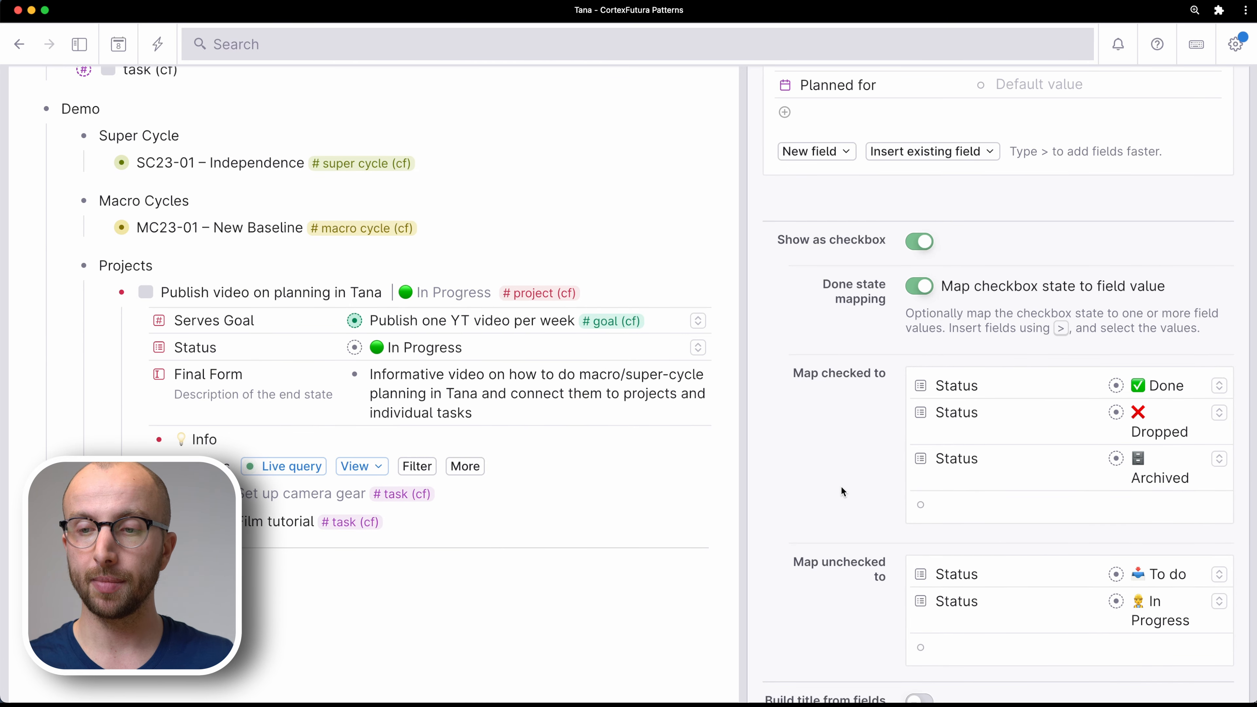
scroll(854, 361, "up", 10)
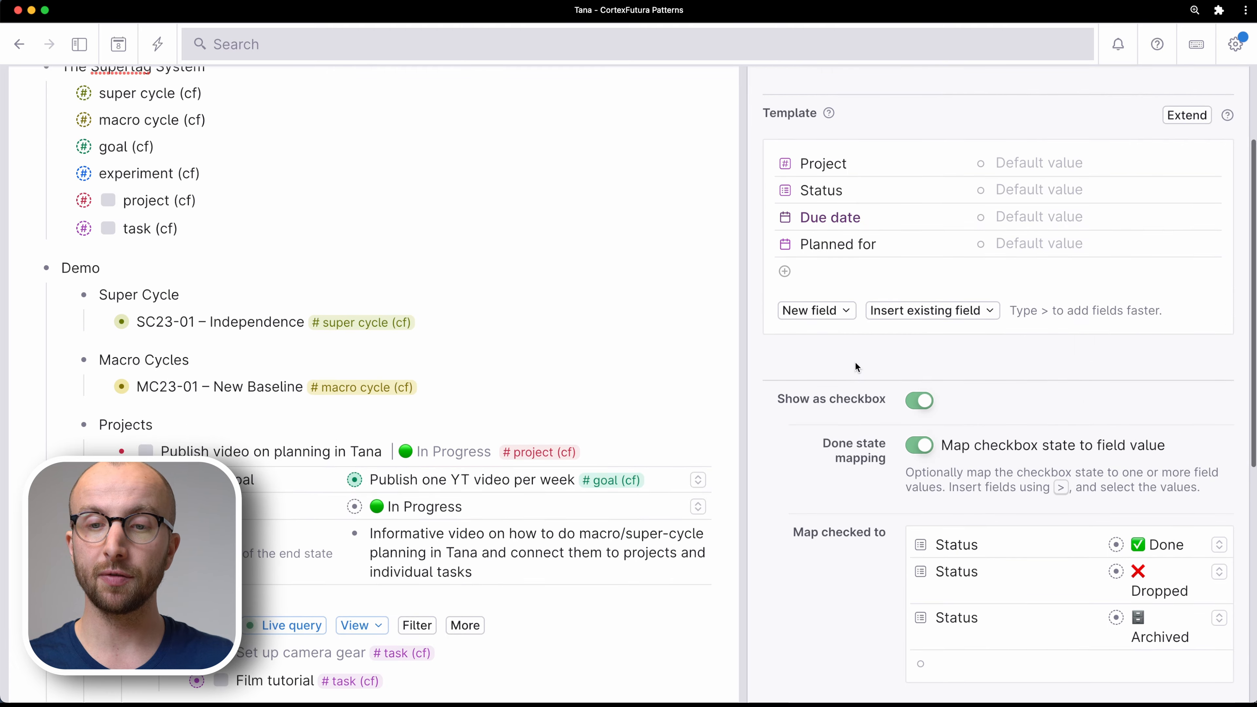
scroll(858, 204, "down", 9)
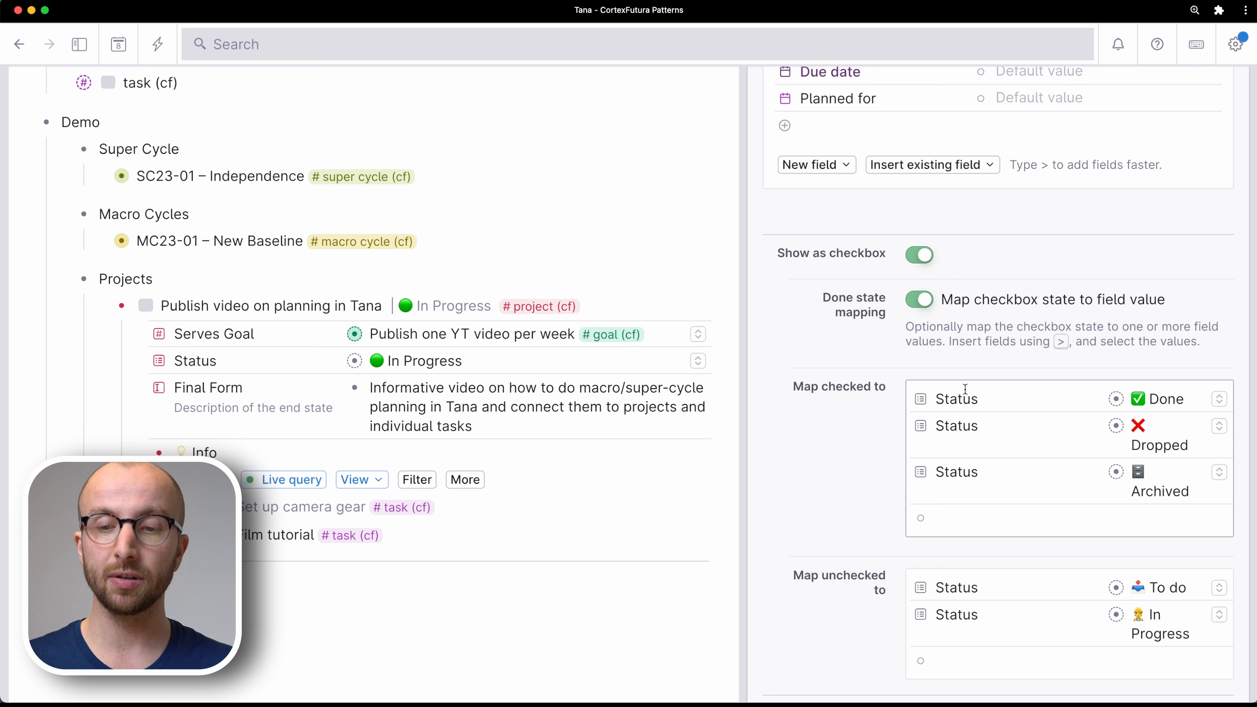
scroll(980, 390, "up", 3)
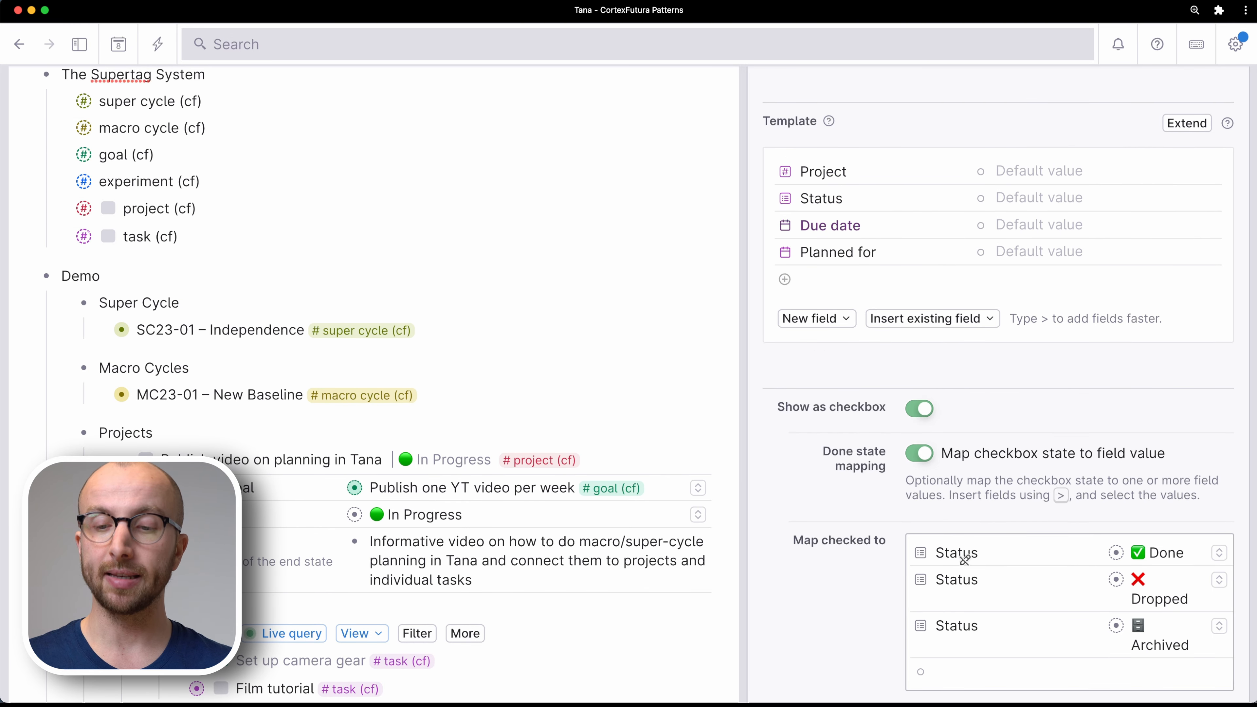
scroll(1159, 569, "down", 2)
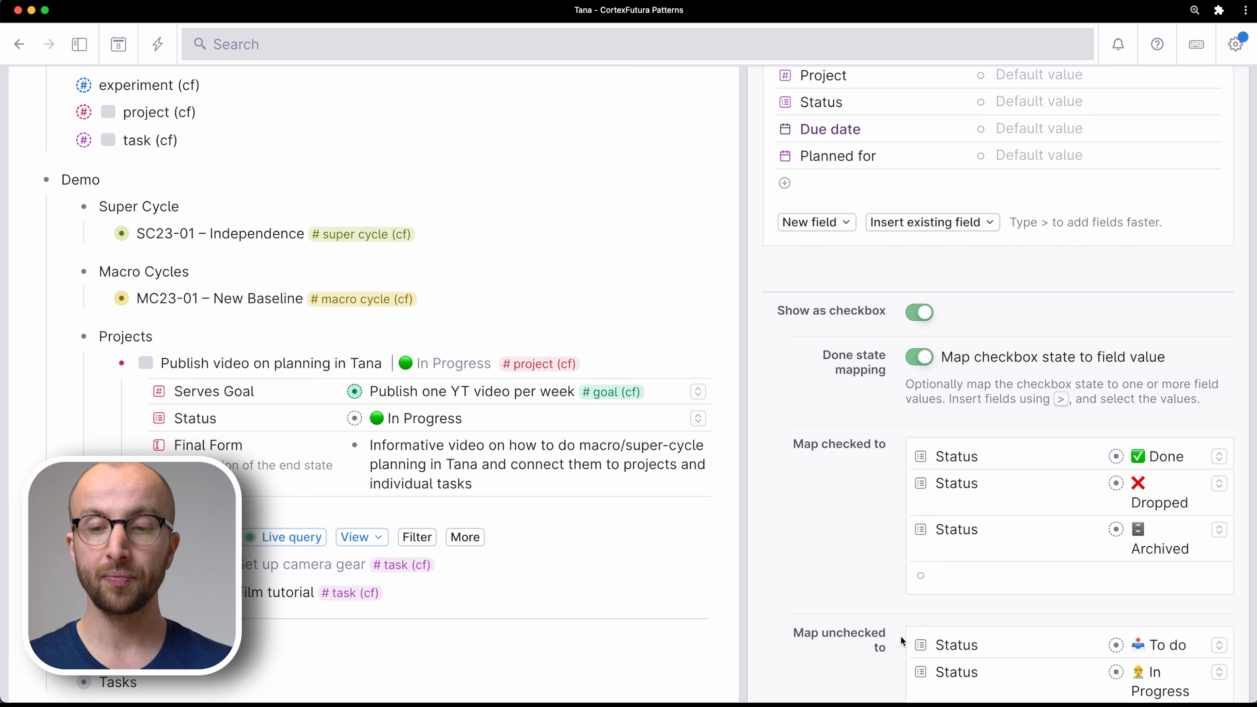
scroll(901, 641, "down", 3)
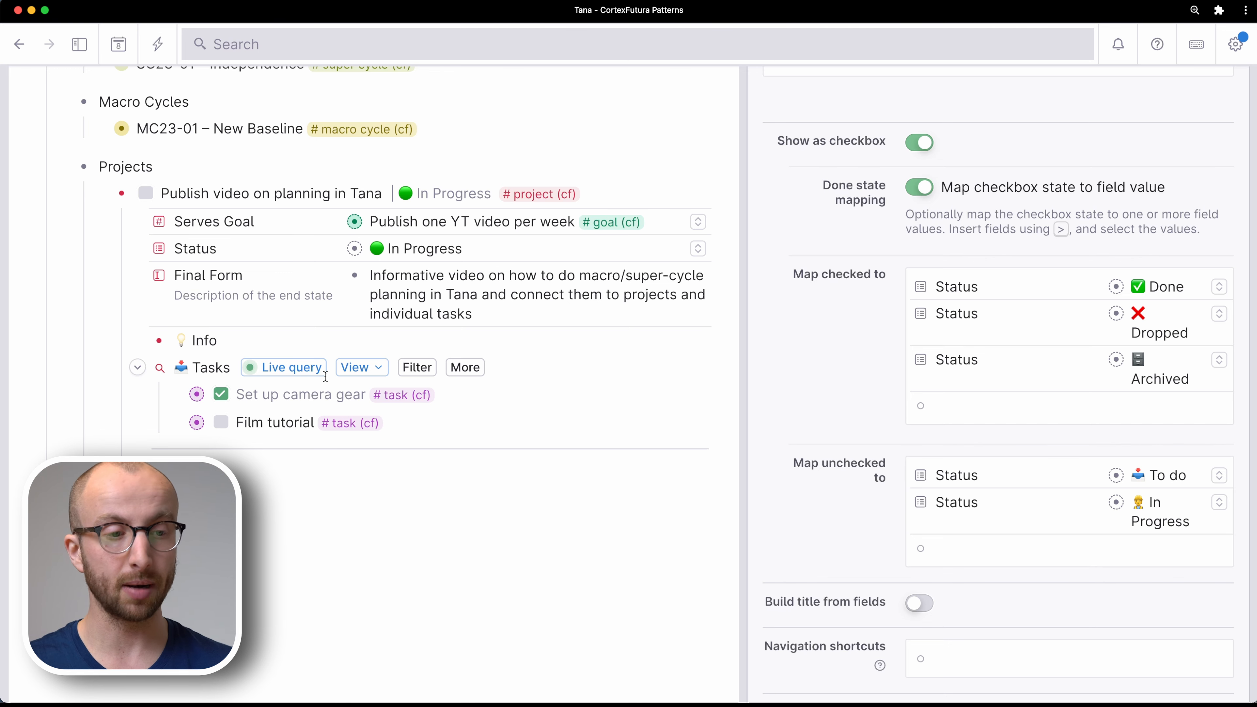
- Expand the "Set up camera gear" task, set its Status to To do, and mark the task as checked again
left_click(175, 393)
left_click(699, 570)
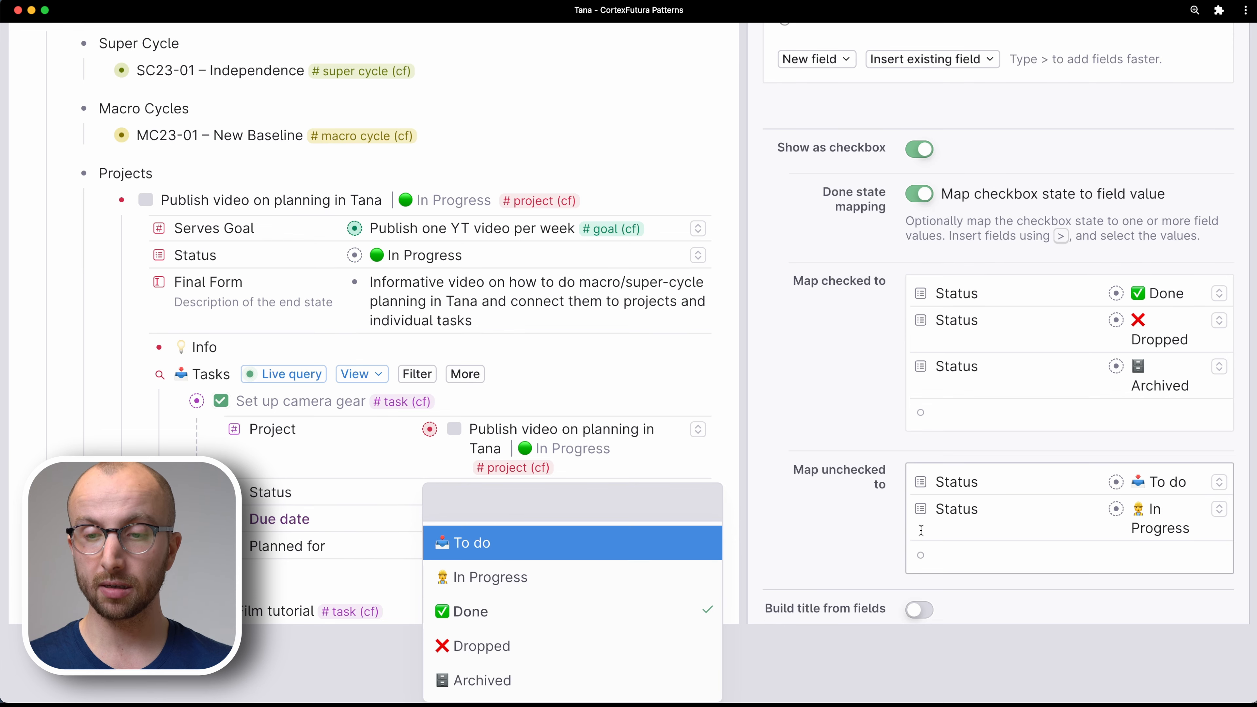
left_click(573, 547)
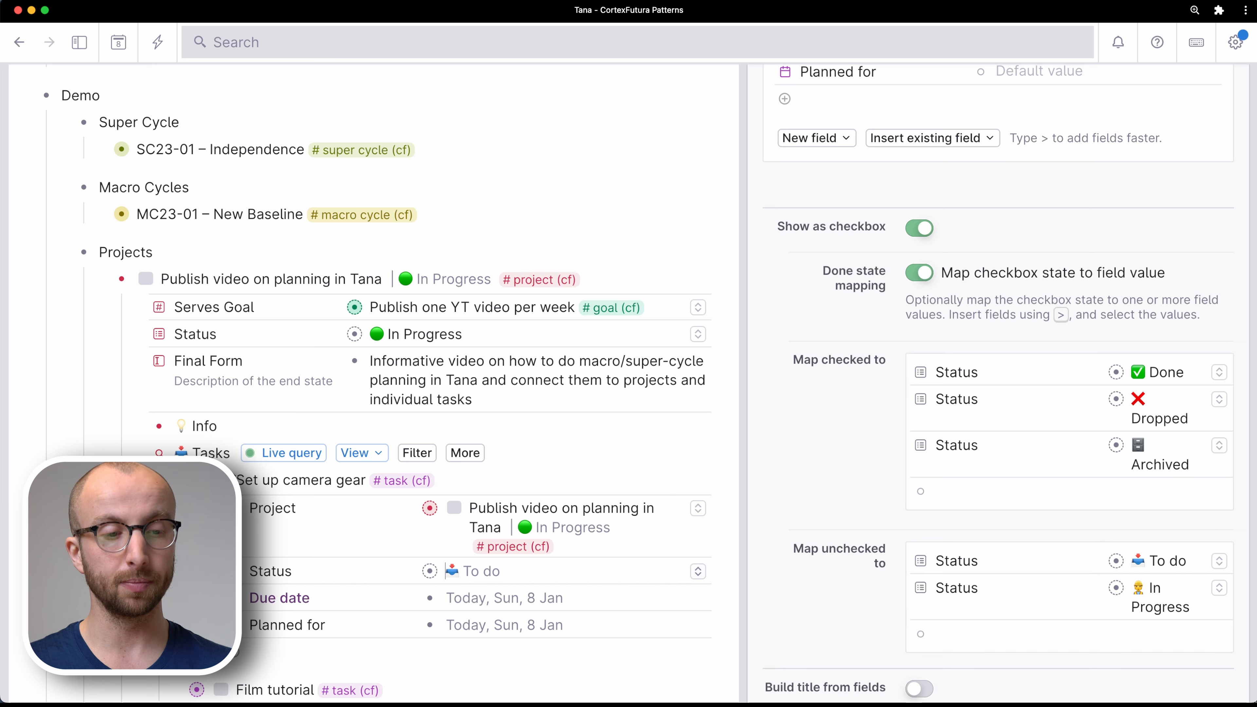
left_click(220, 480)
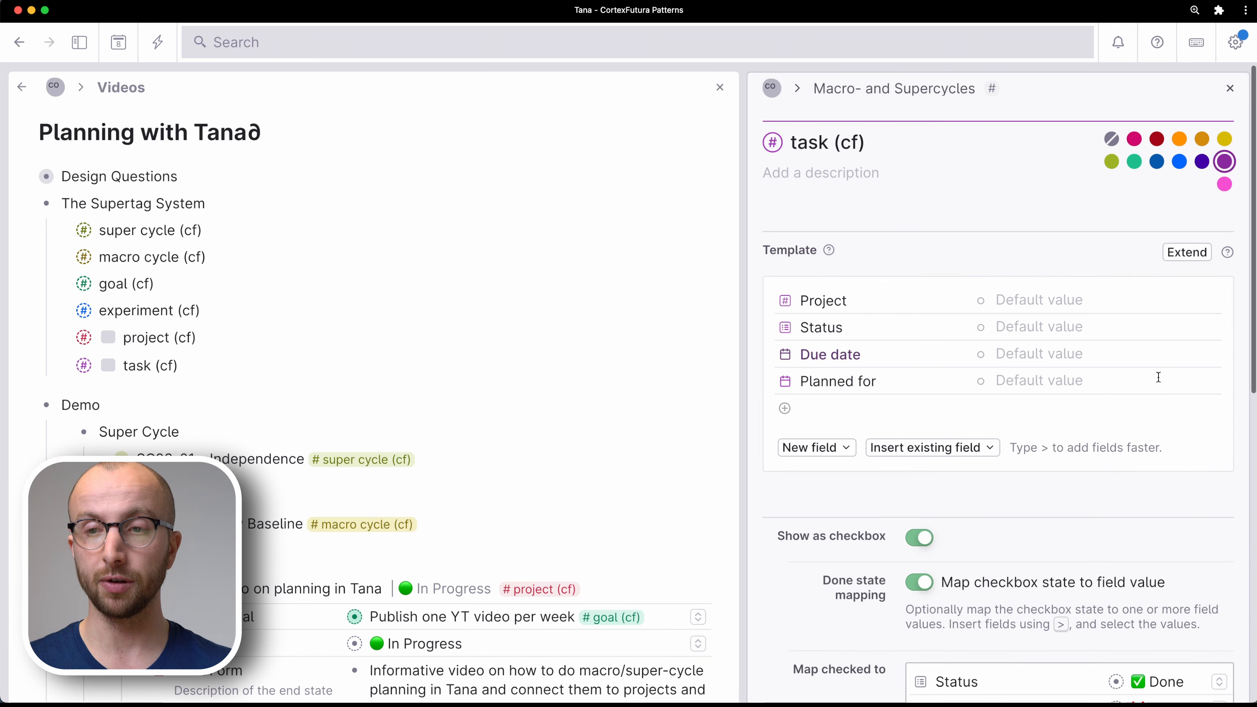
- Replace the task (cf) configuration with the project (cf) supertag's configuration and review its template and checkbox settings
left_click(1230, 88)
scroll(247, 406, "down", 1)
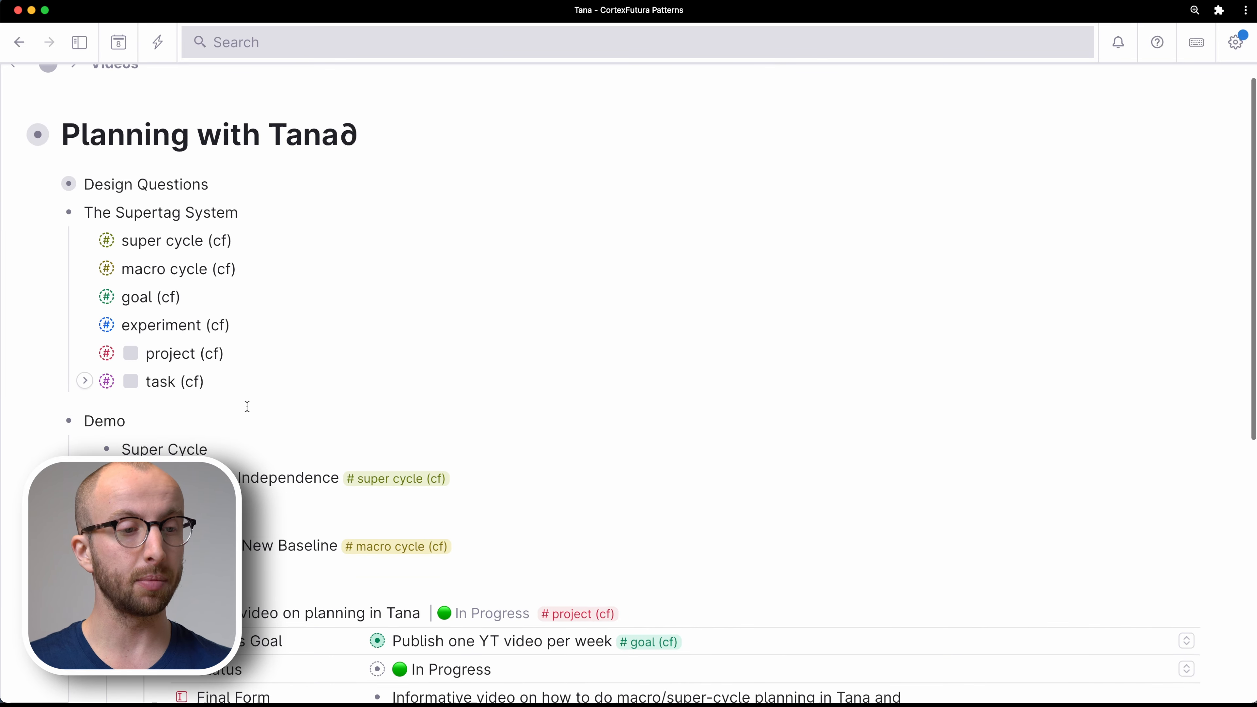
left_click(106, 353)
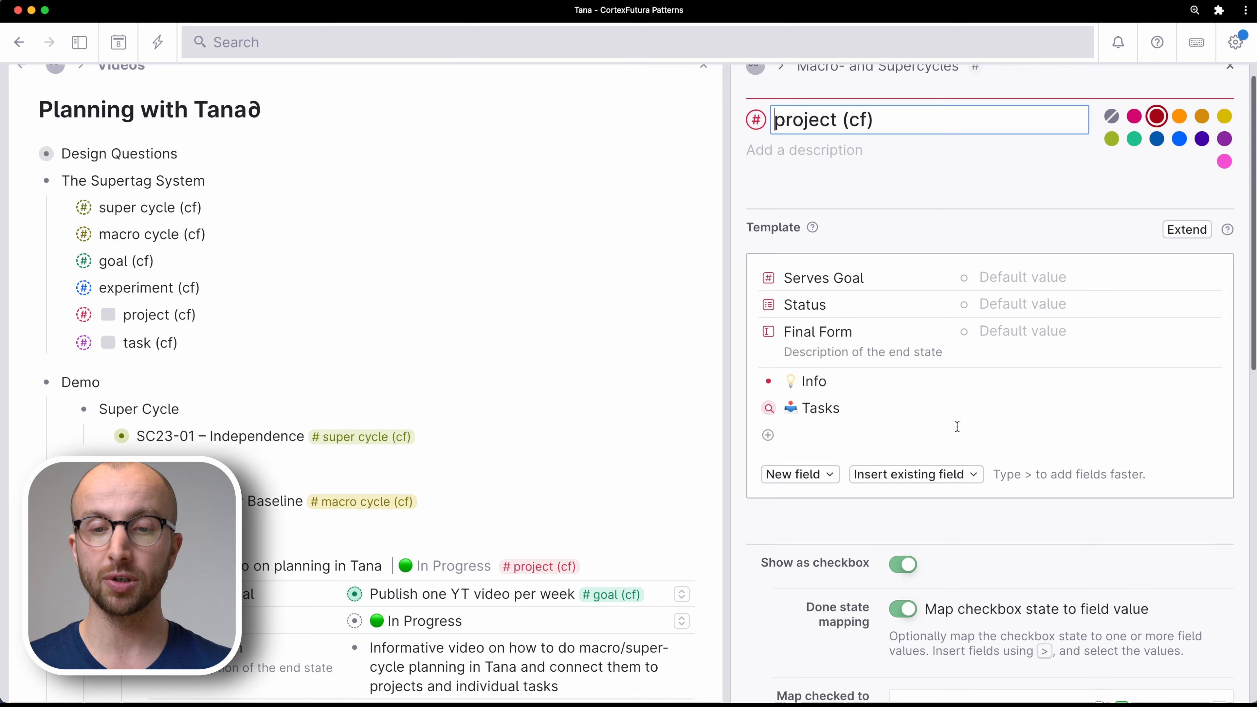
scroll(958, 427, "down", 3)
scroll(903, 405, "up", 4)
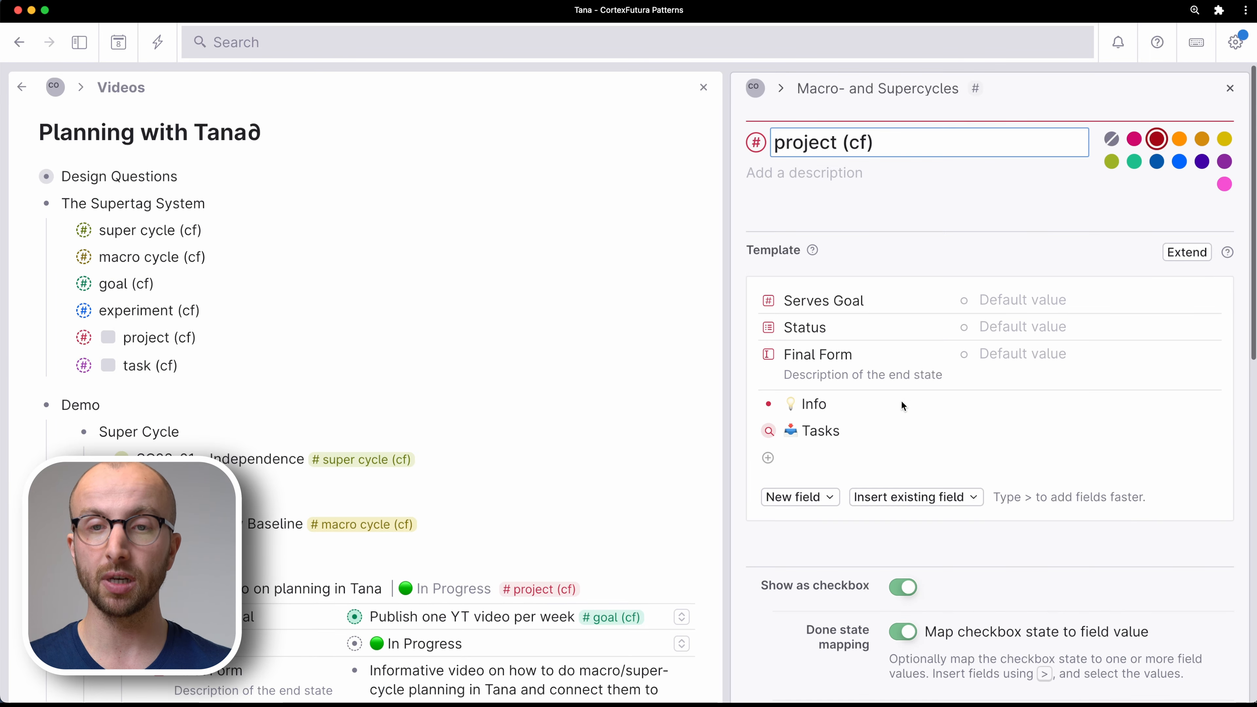
scroll(943, 222, "down", 5)
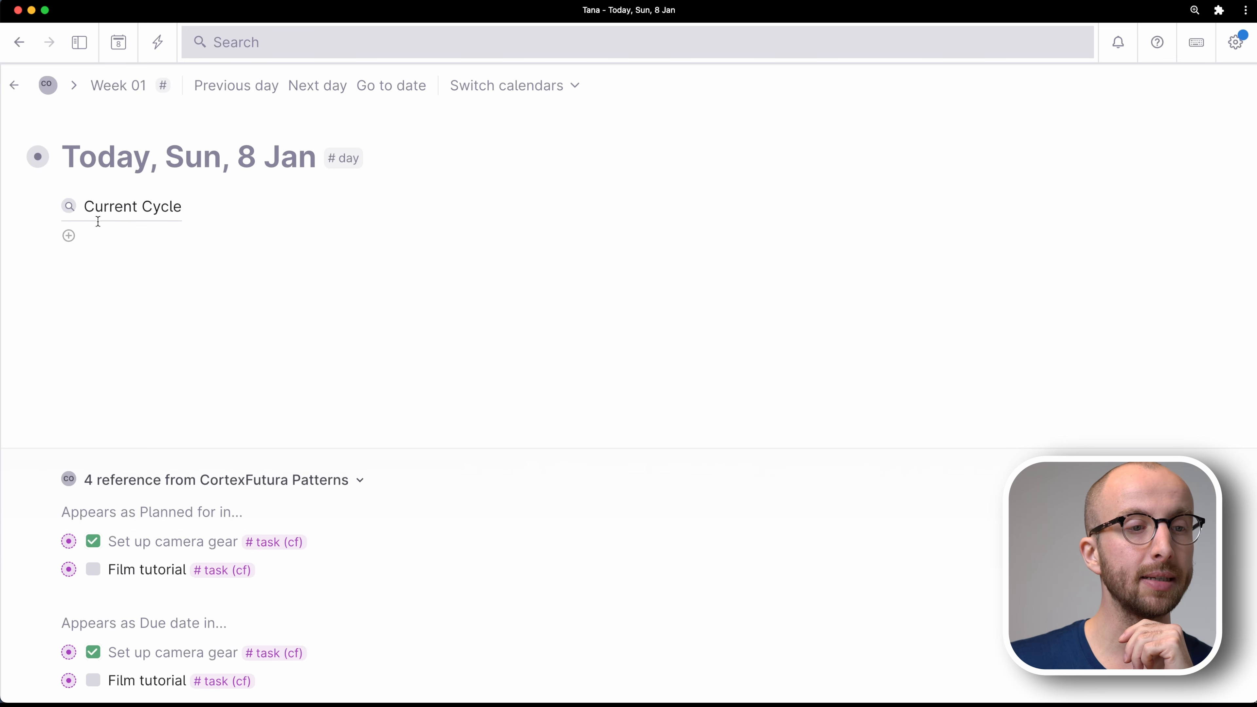
- Expand the Current Cycle search on today's page and open the day supertag's configuration
left_click(48, 207)
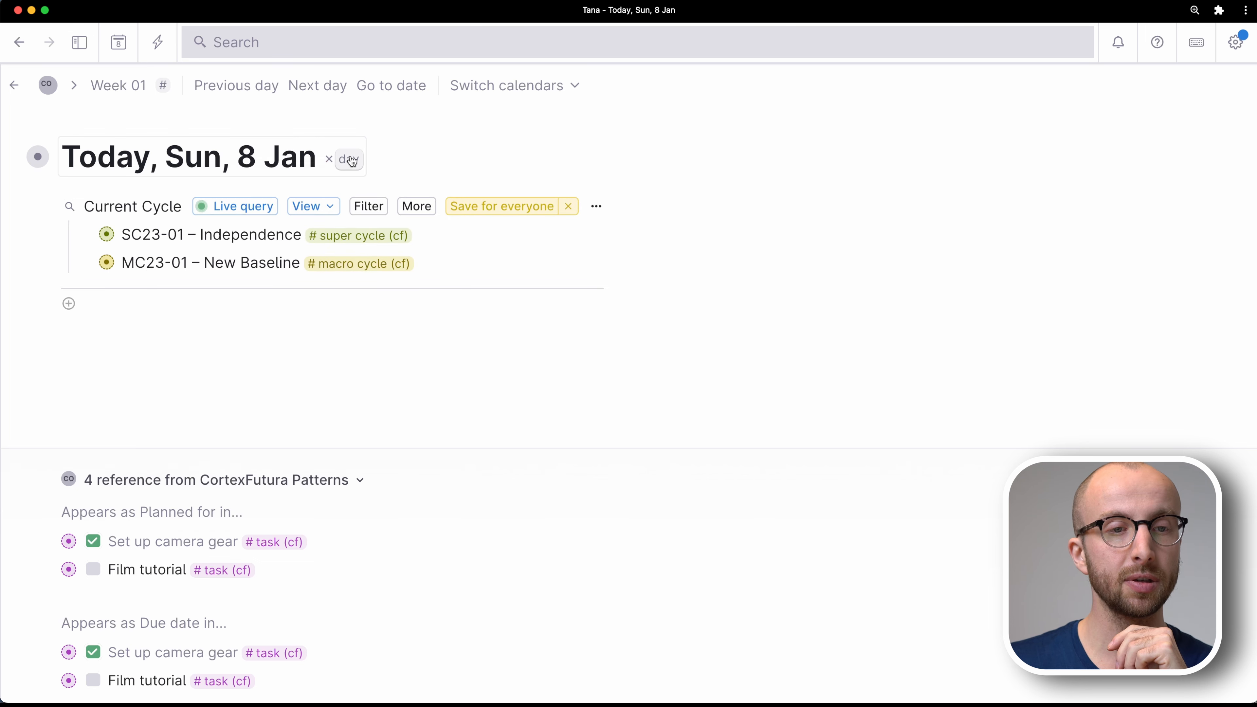
mouse_move(343, 158)
left_click(358, 405)
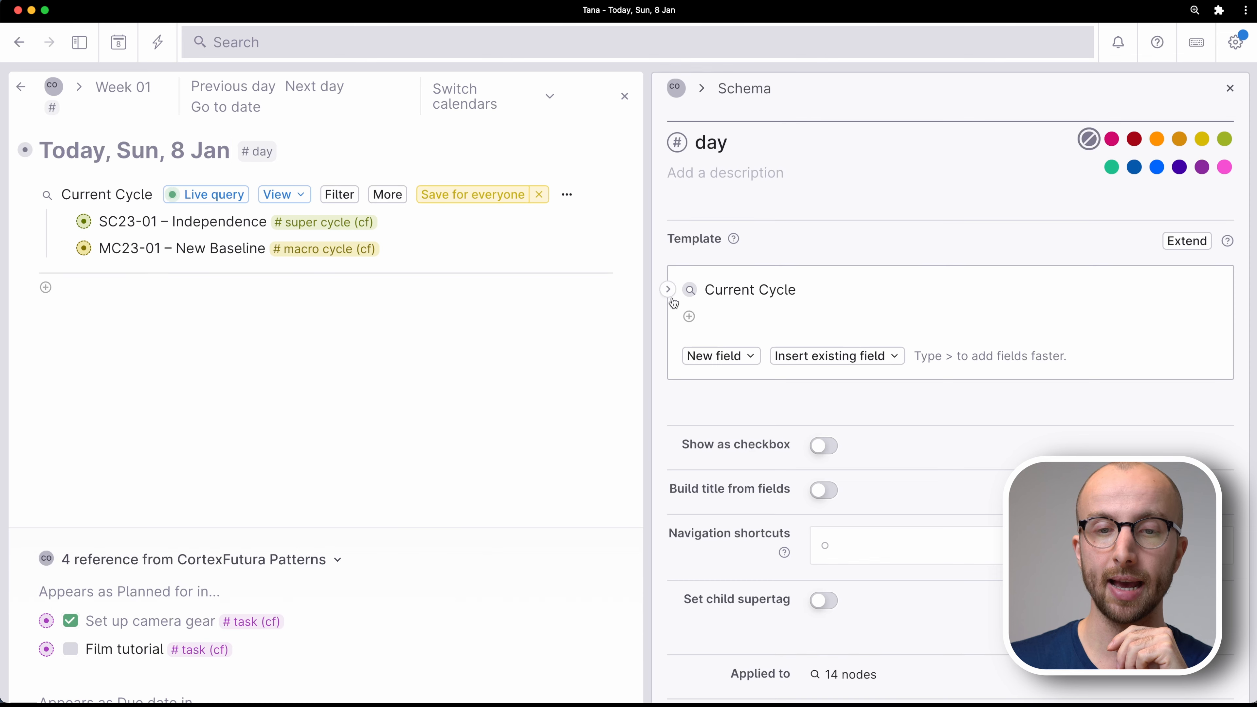
- Open the search expression of Current Cycle in the day template and examine its OR clauses for cycle tags, Start Date and End Date
left_click(669, 290)
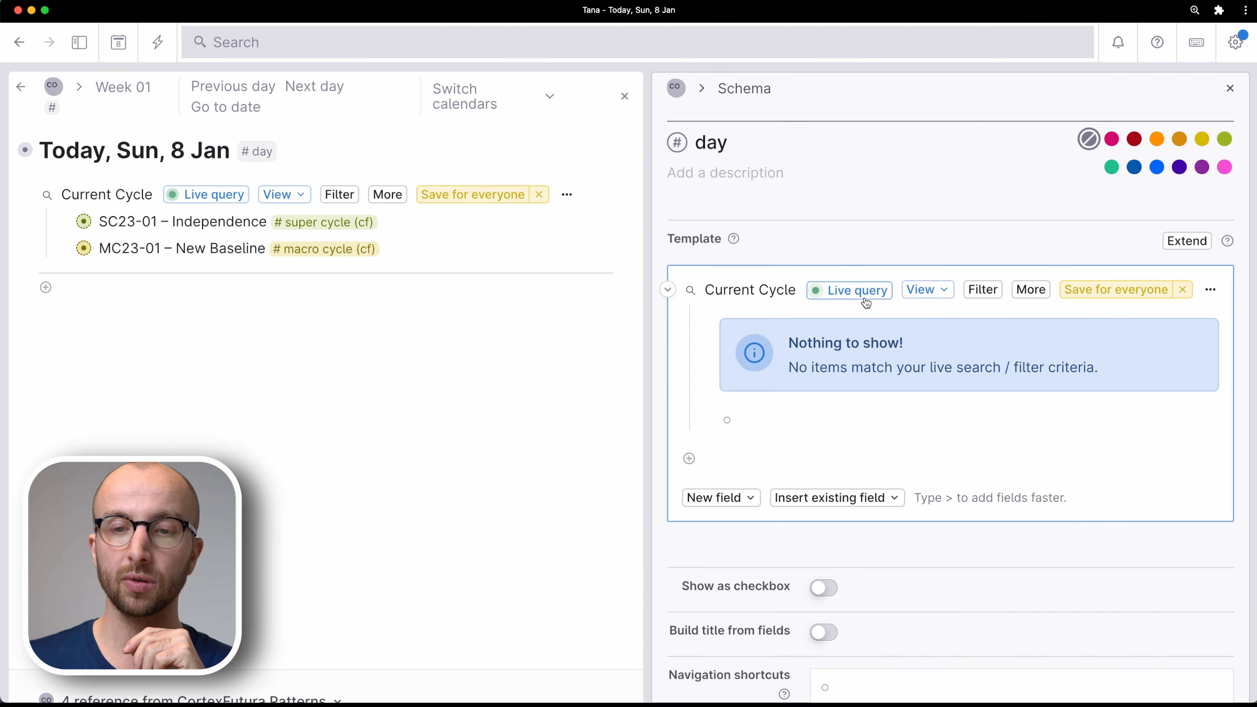
left_click(864, 292)
scroll(710, 469, "down", 2)
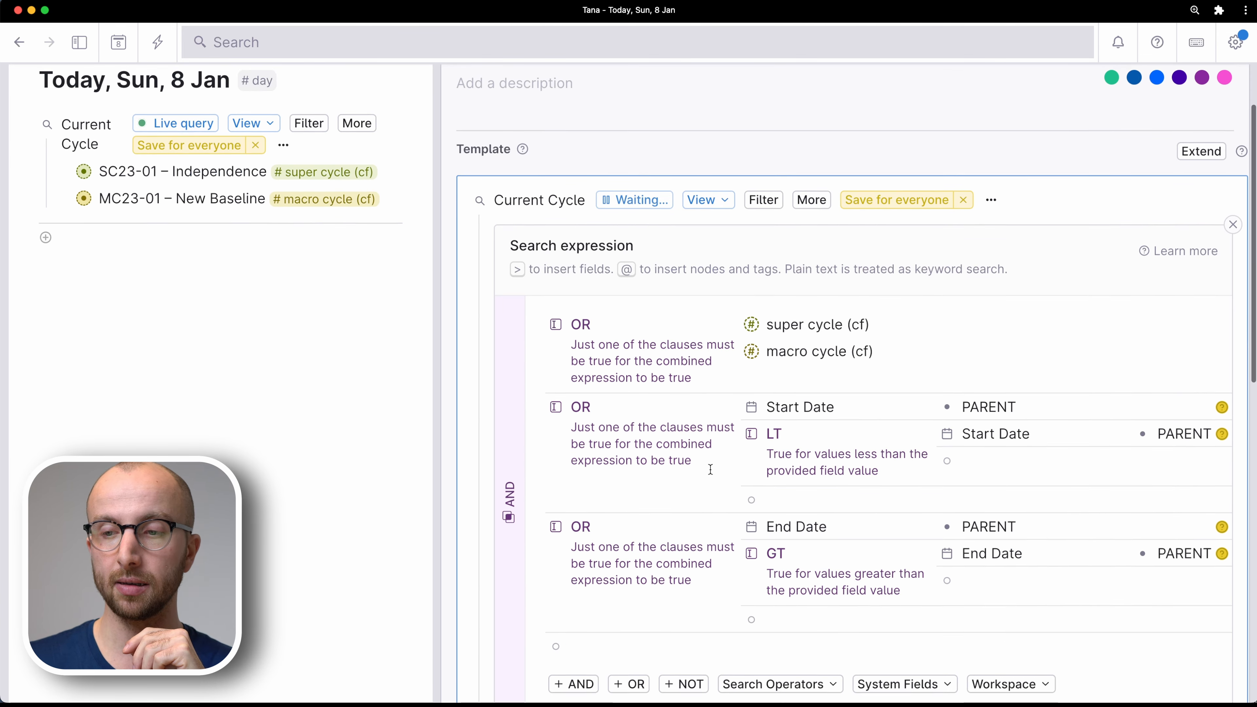
scroll(710, 469, "up", 2)
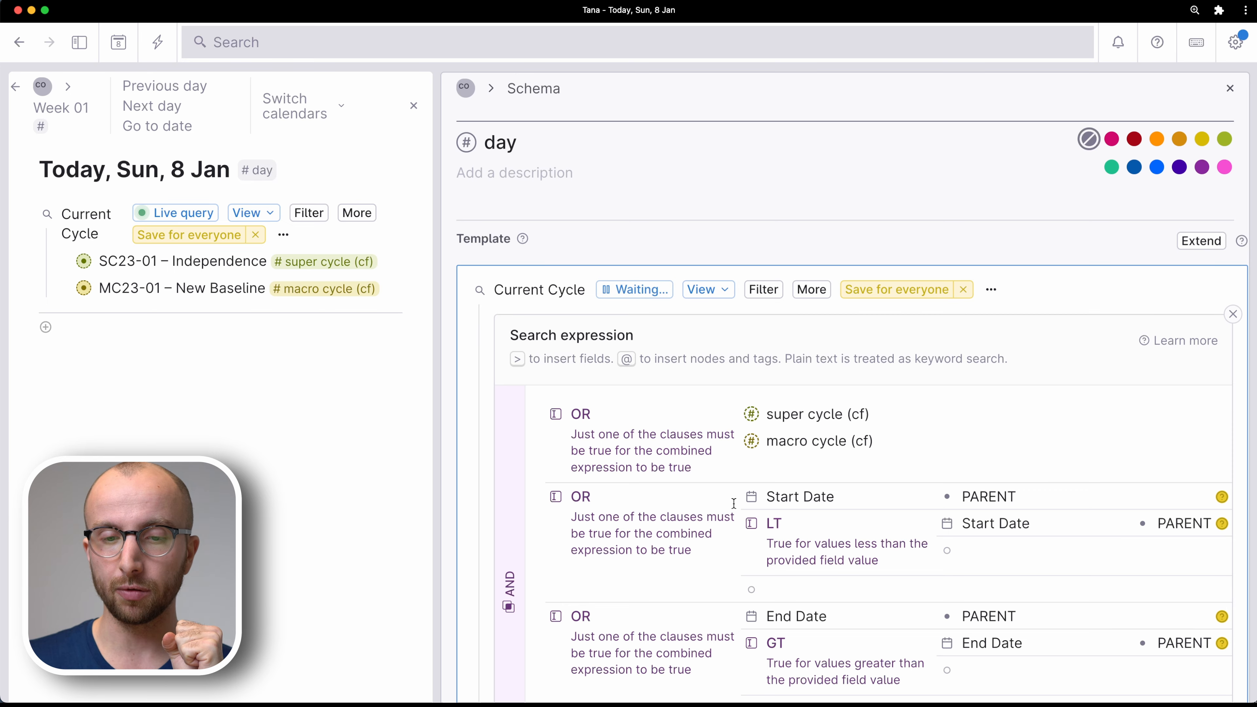
scroll(734, 503, "down", 2)
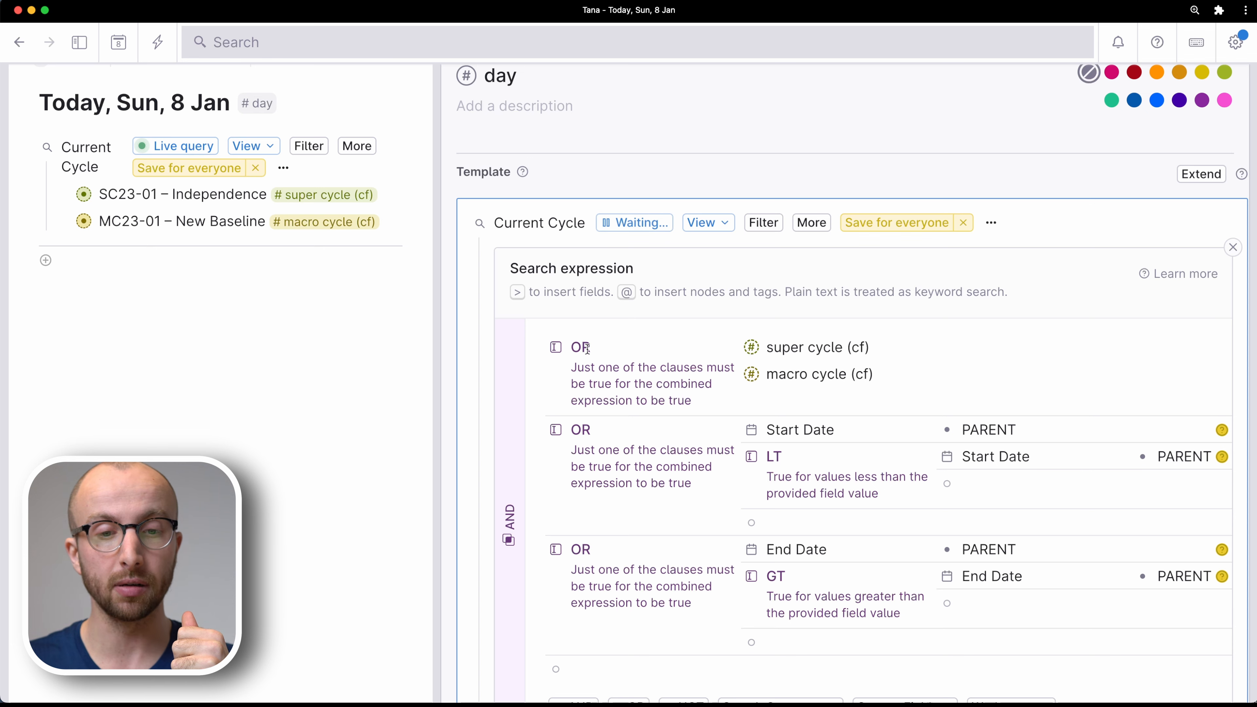
scroll(599, 361, "down", 5)
left_click(619, 472)
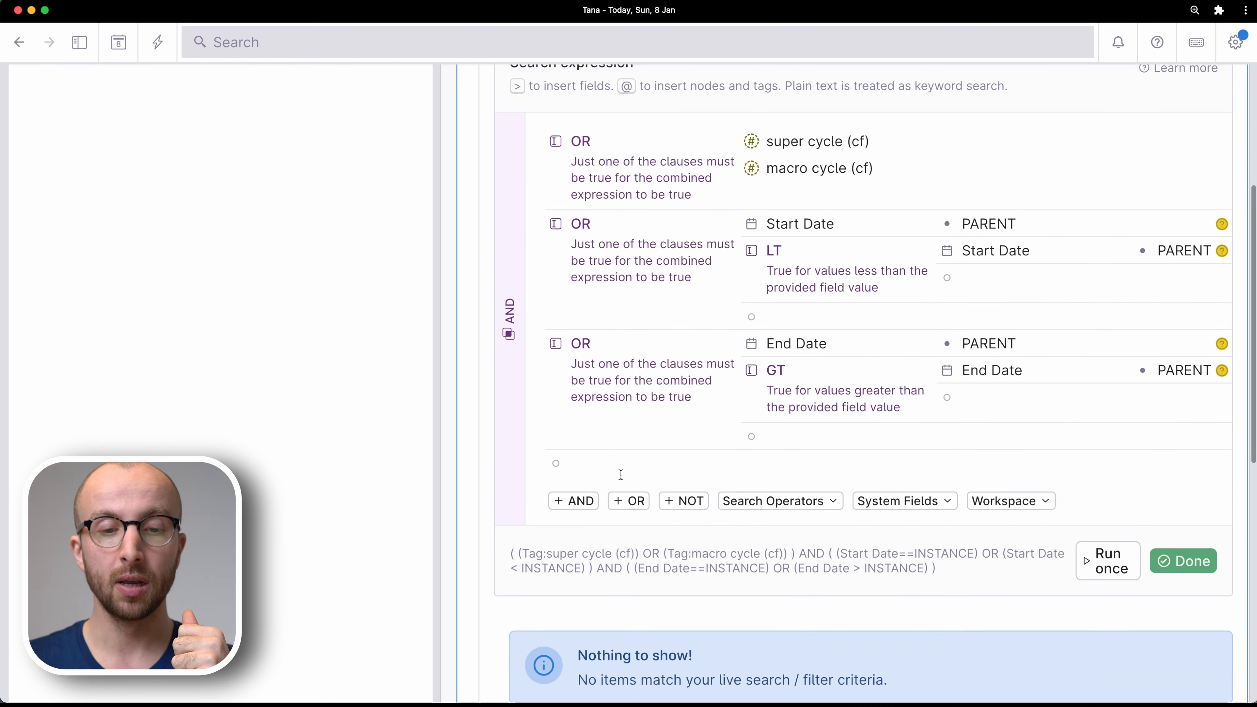
scroll(619, 472, "up", 6)
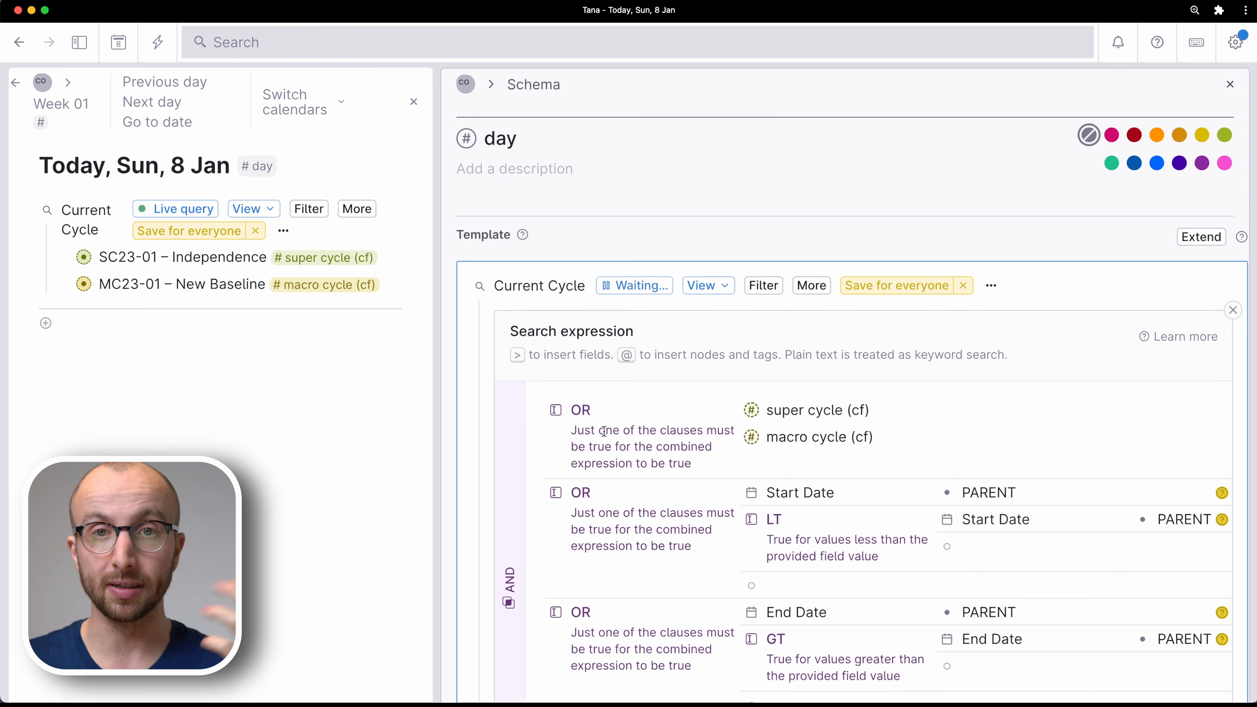
scroll(653, 450, "down", 7)
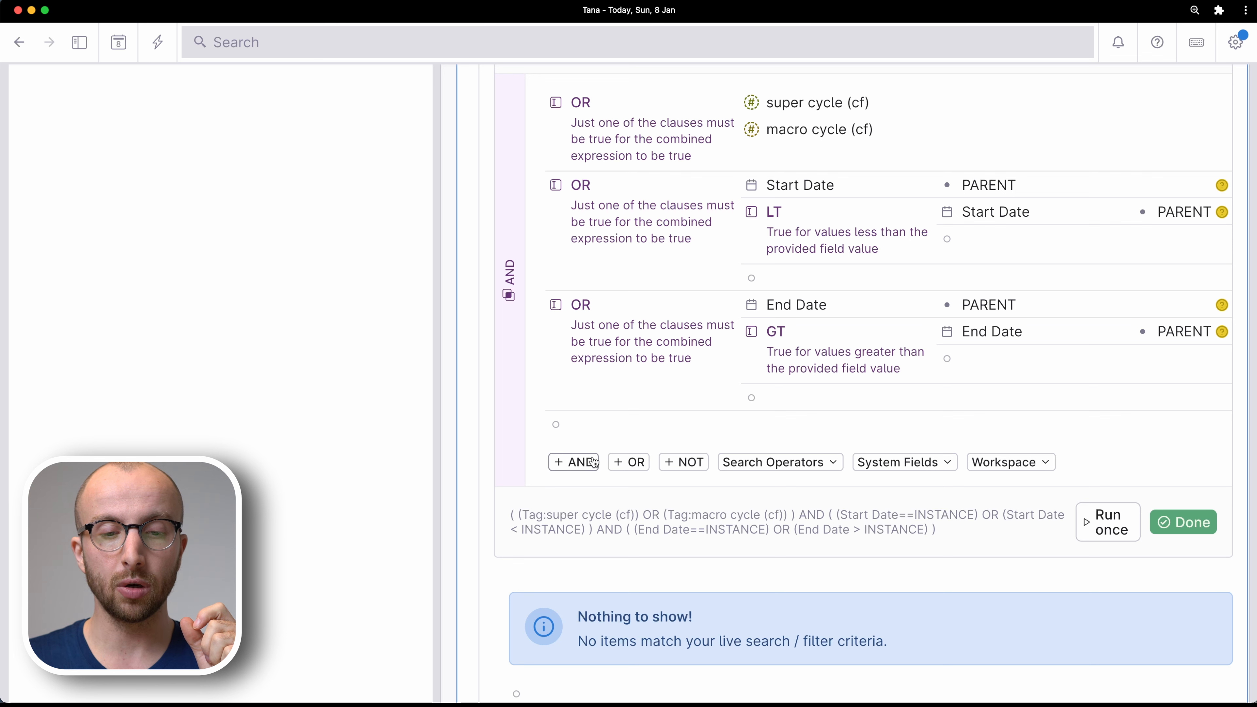
- Try adding an empty OR clause to the Current Cycle search expression and remove it
left_click(624, 462)
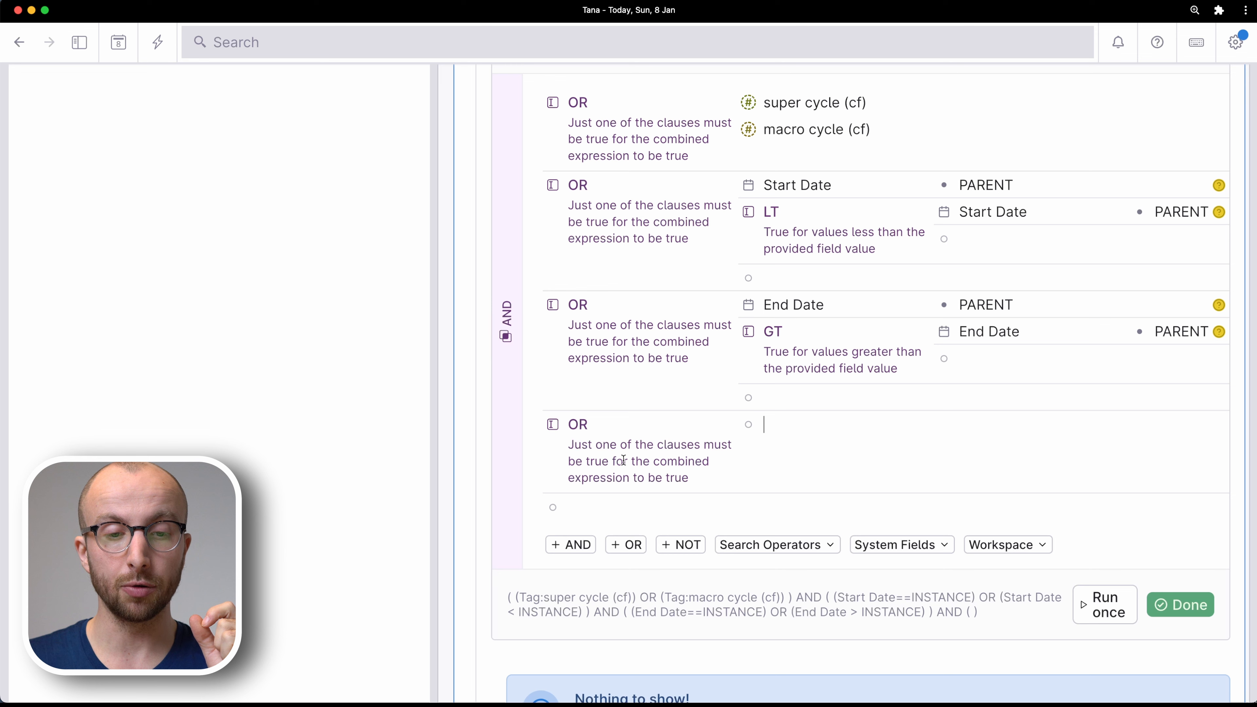
left_click(551, 425)
left_click(588, 465)
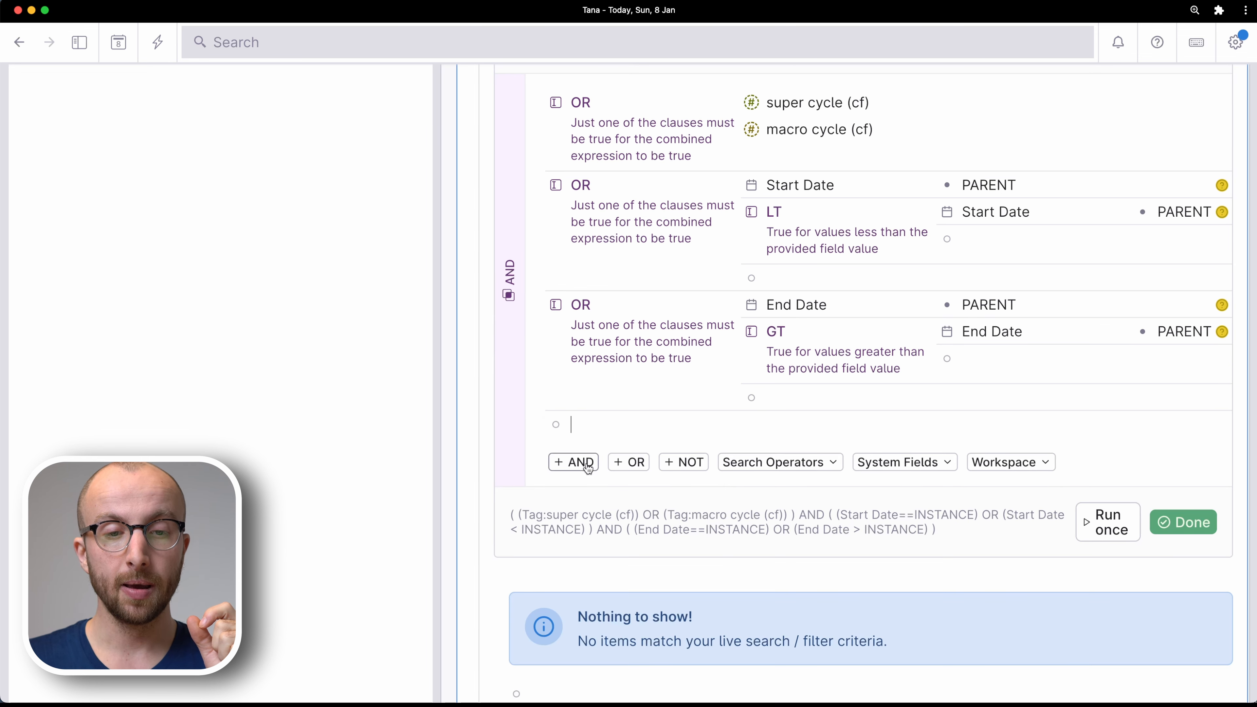
- Compare the Start Date and End Date conditions with PARENT in the Current Cycle expression against the day node they refer to
scroll(517, 319, "up", 4)
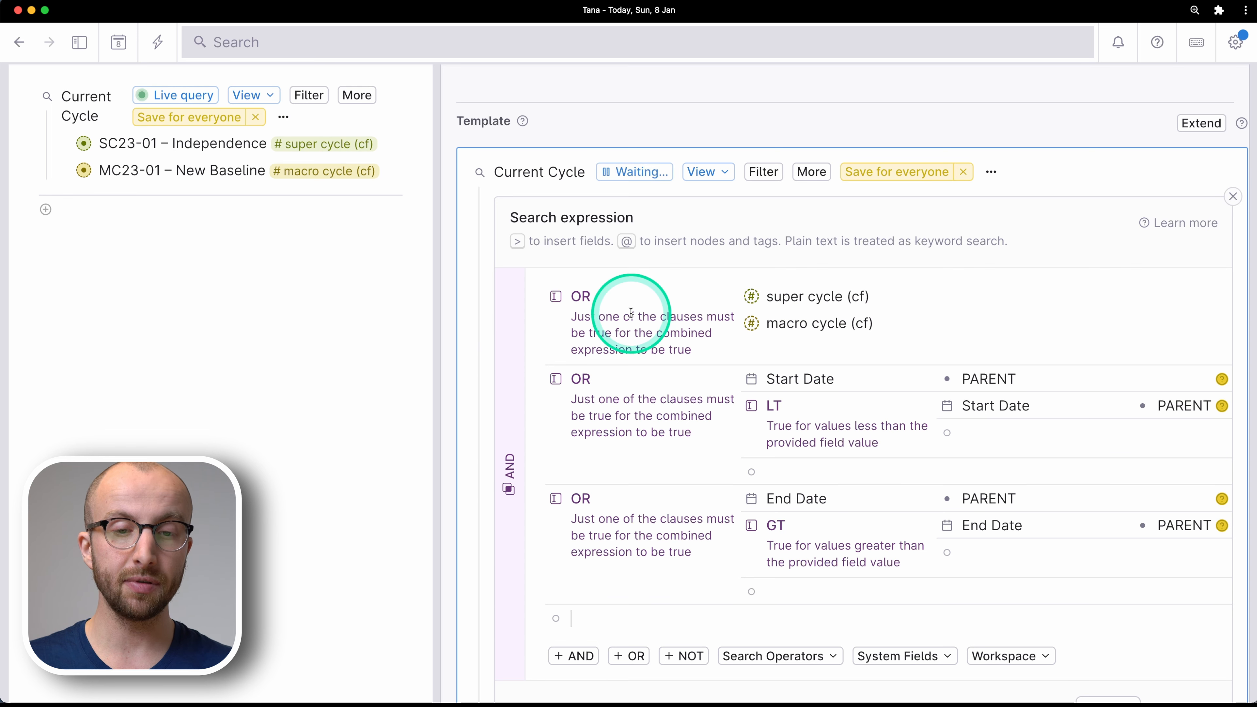
left_click(524, 467)
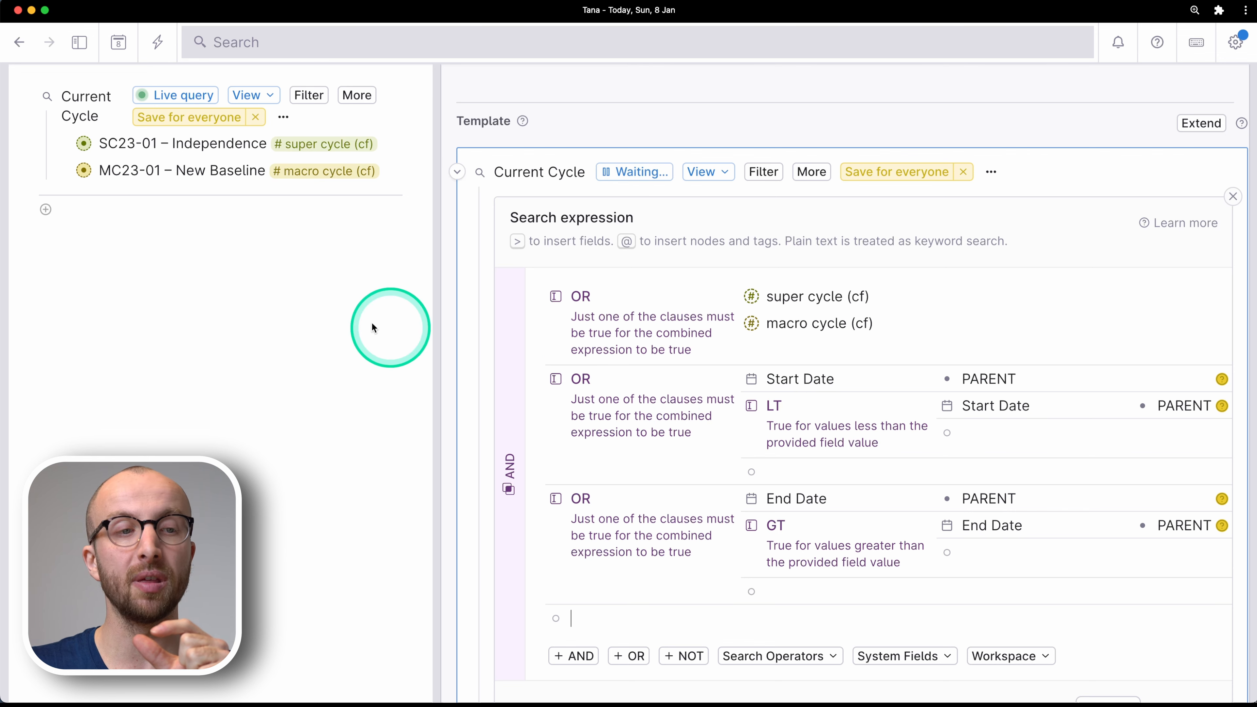
scroll(258, 289, "up", 3)
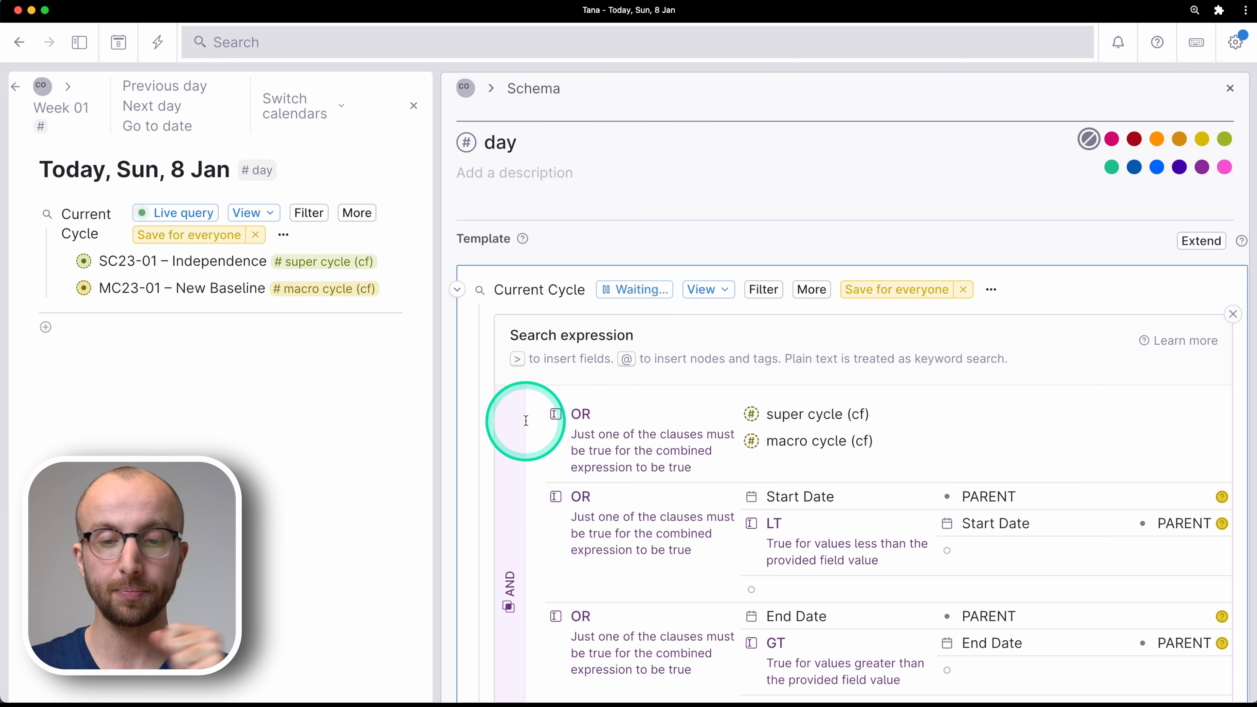
scroll(525, 420, "down", 3)
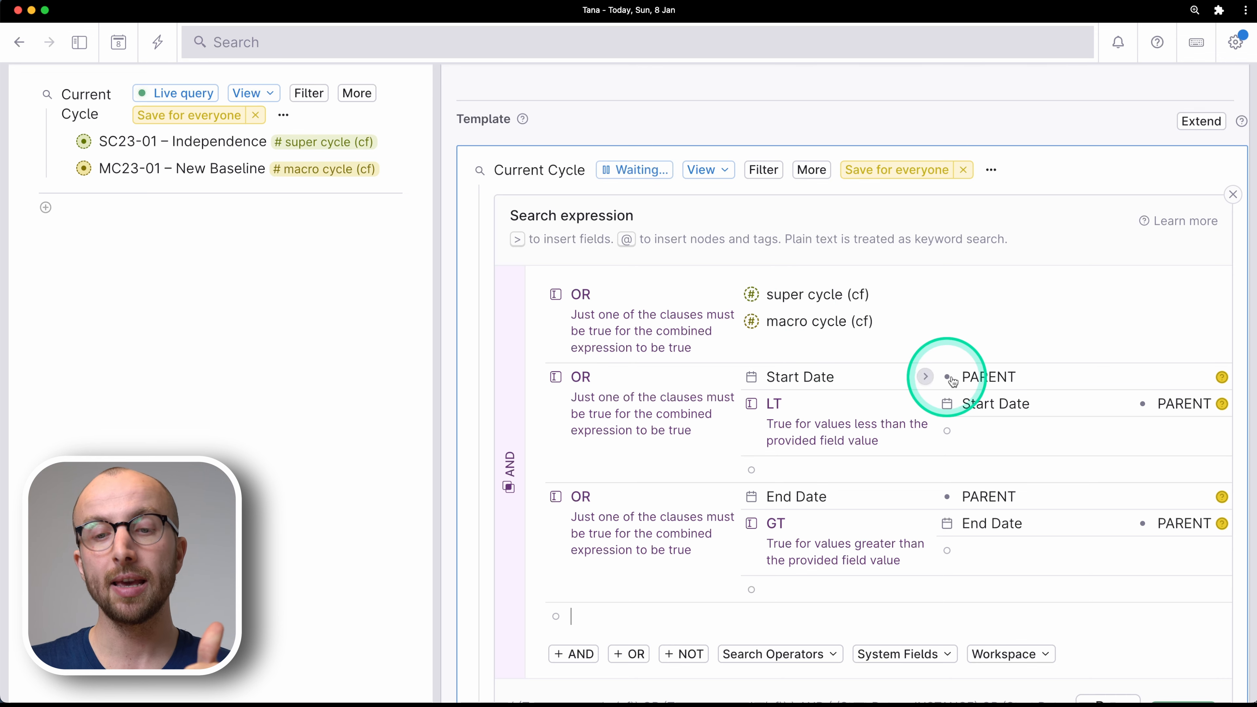
scroll(930, 377, "up", 5)
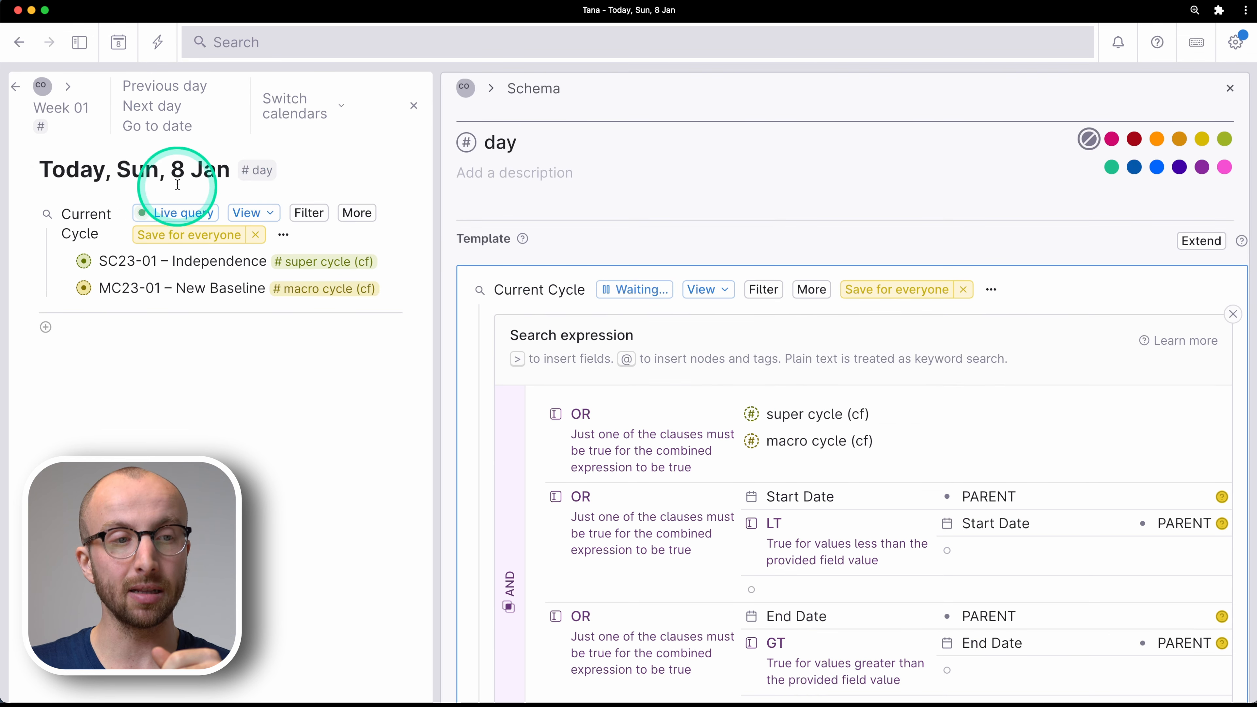
scroll(624, 431, "down", 3)
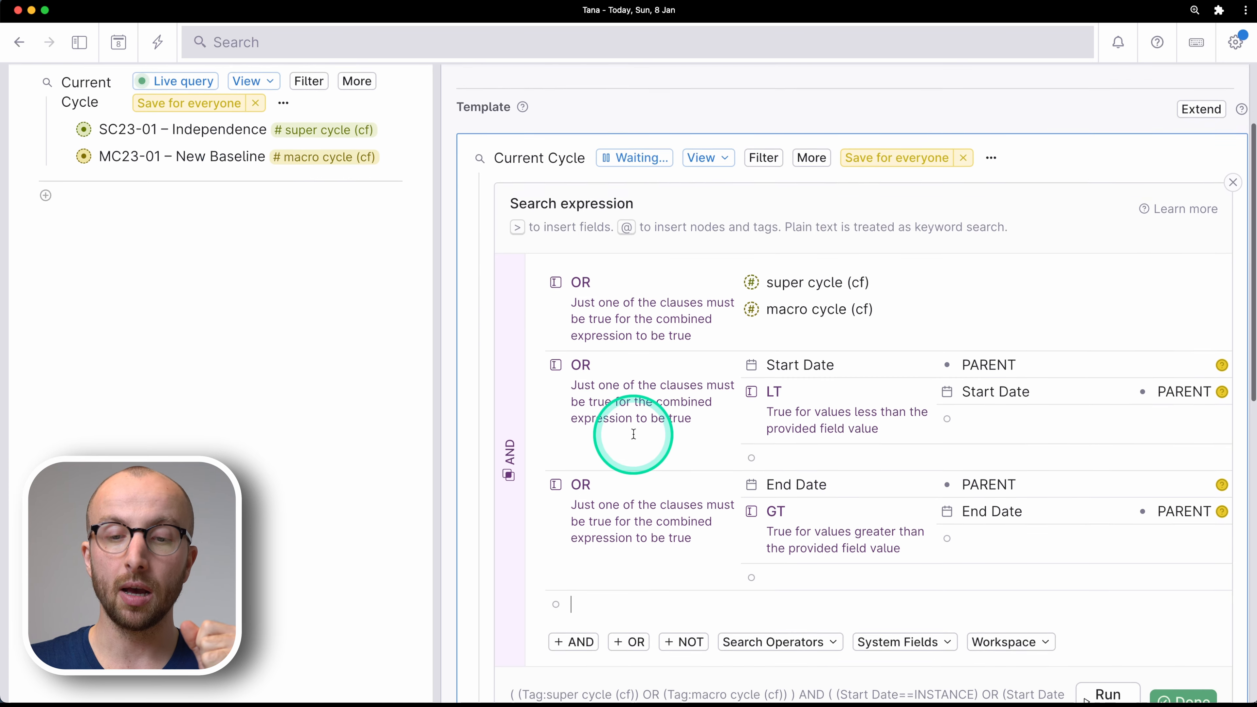